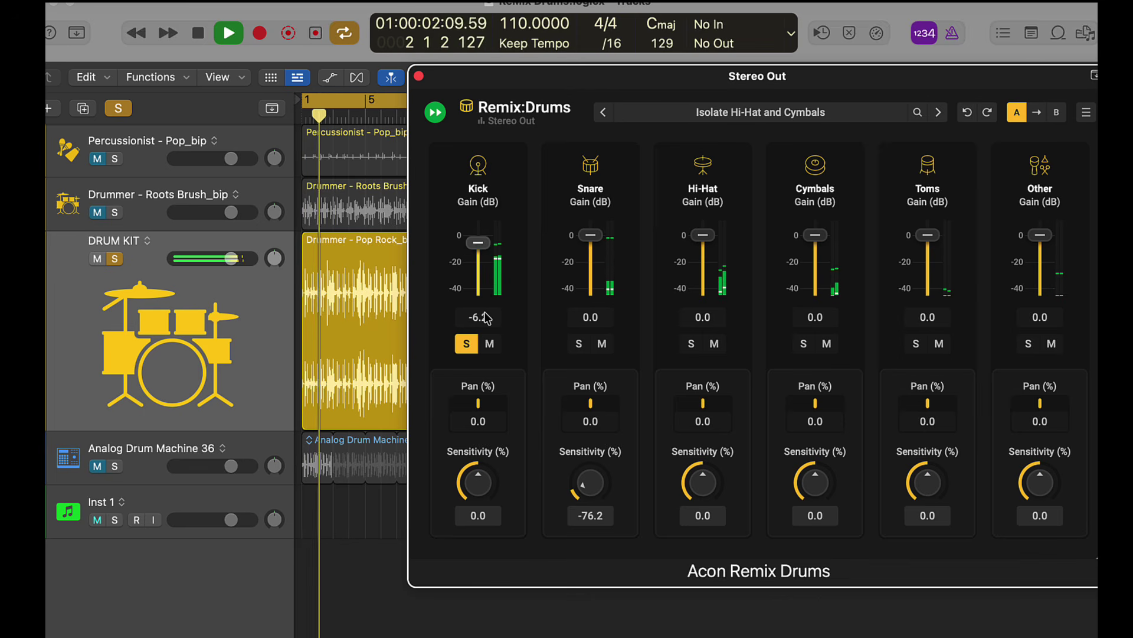
# Turn off the kick solo and mute the snare in the drum kit's Remix:Drums plug-in.
pyautogui.click(466, 344)
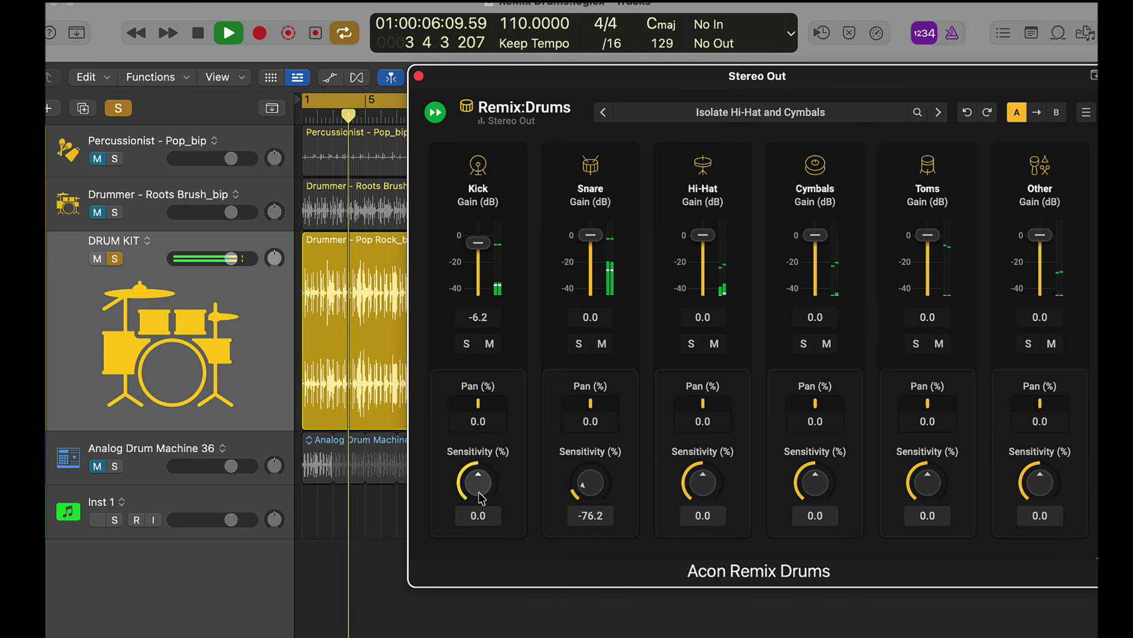
pyautogui.moveTo(580, 484); pyautogui.dragTo(586, 456)
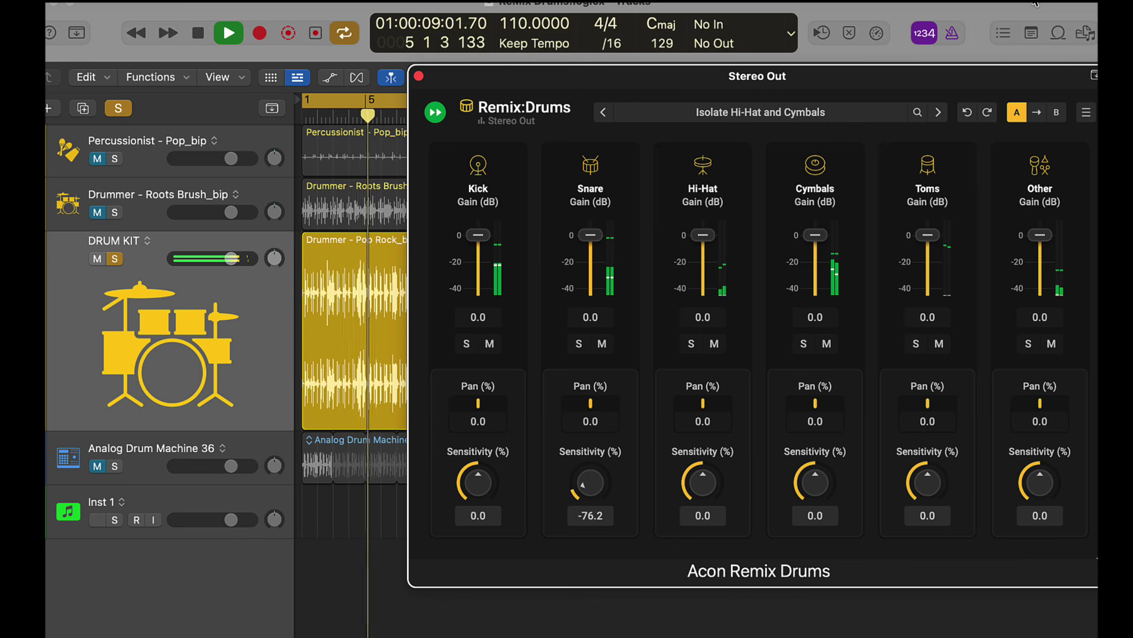
pyautogui.click(602, 343)
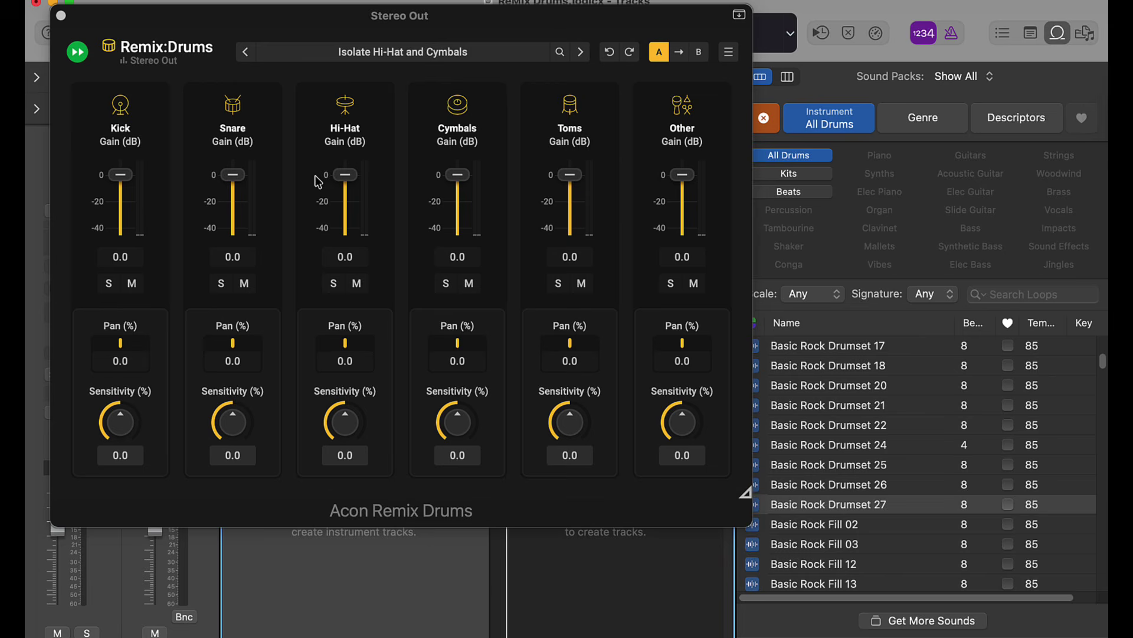
# Preview the Basic Rock Drumset 27 loop, set the snare sensitivity to 1.5% while soloing it, and release the solo.
pyautogui.click(822, 505)
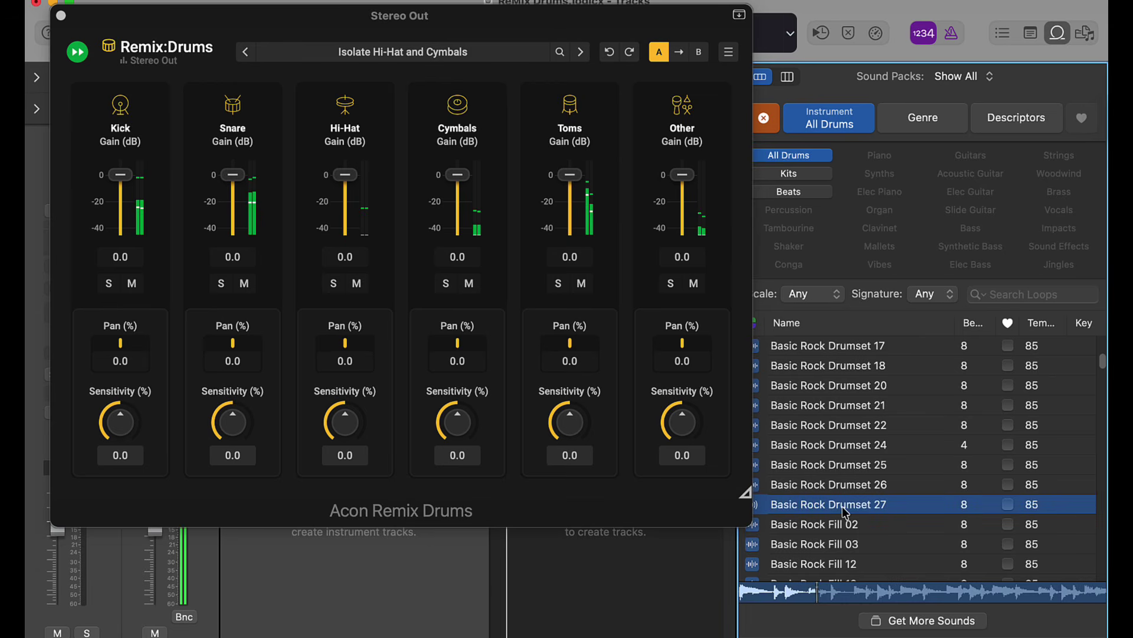
pyautogui.click(223, 284)
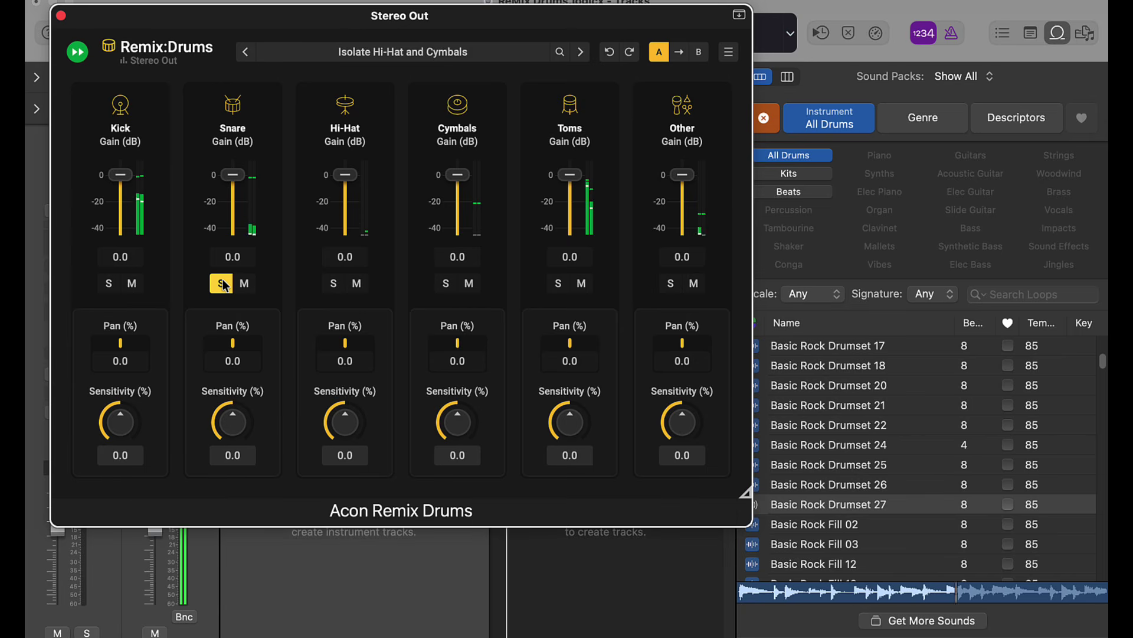
pyautogui.moveTo(232, 422); pyautogui.dragTo(233, 416)
pyautogui.click(223, 284)
# Preview the Basic Rock Fill 02 loop and mute its hi-hat, other and cymbals channels.
pyautogui.click(847, 526)
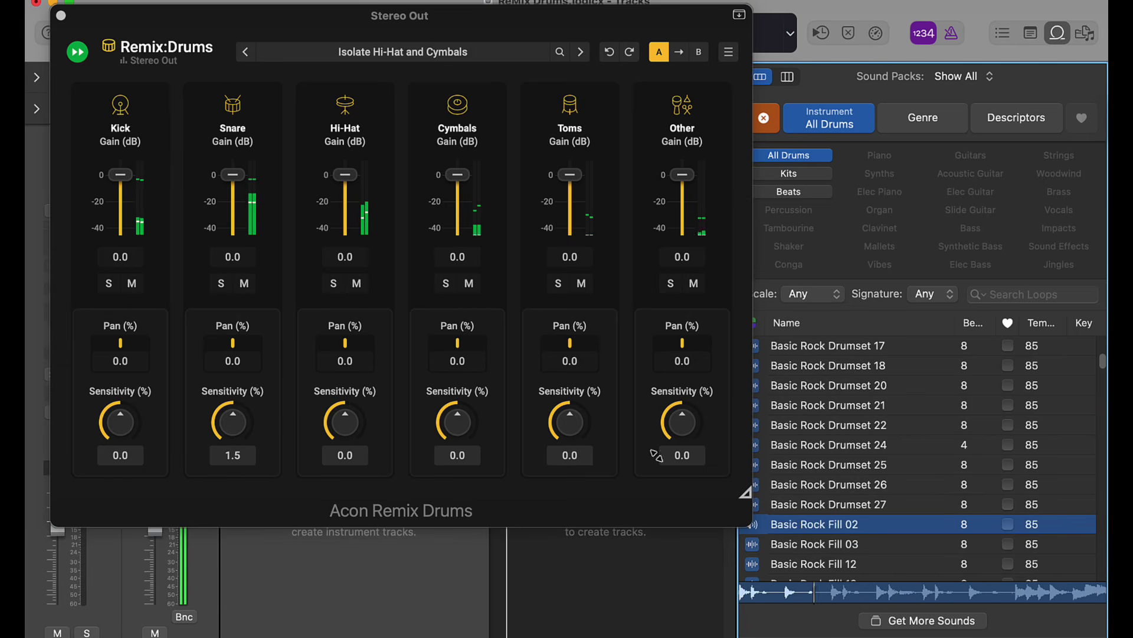
pyautogui.click(360, 298)
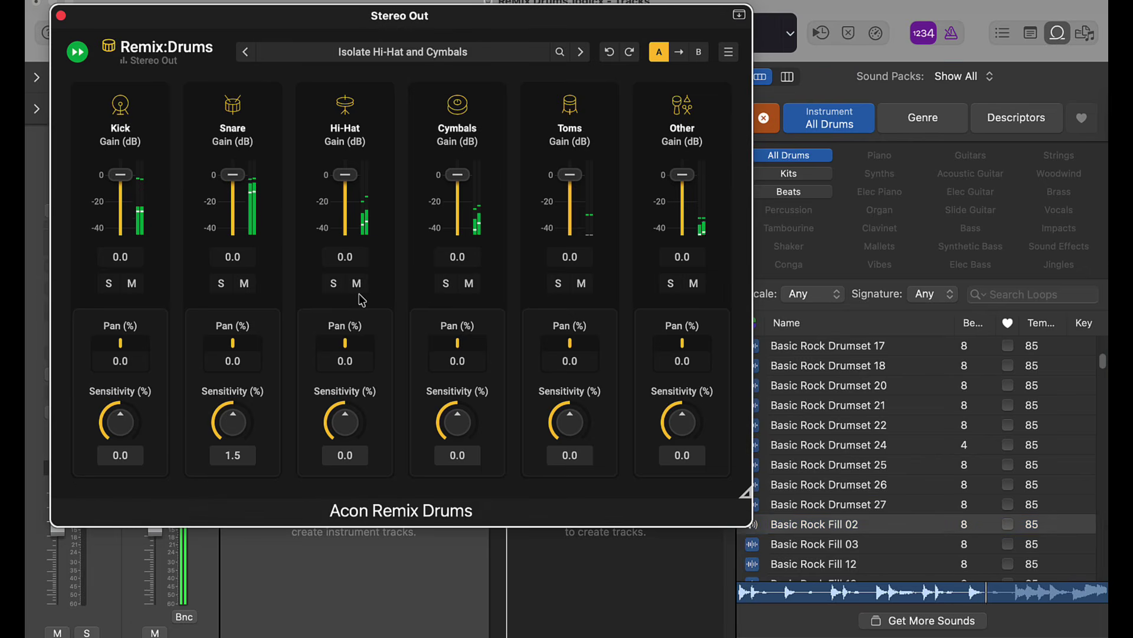
pyautogui.click(358, 285)
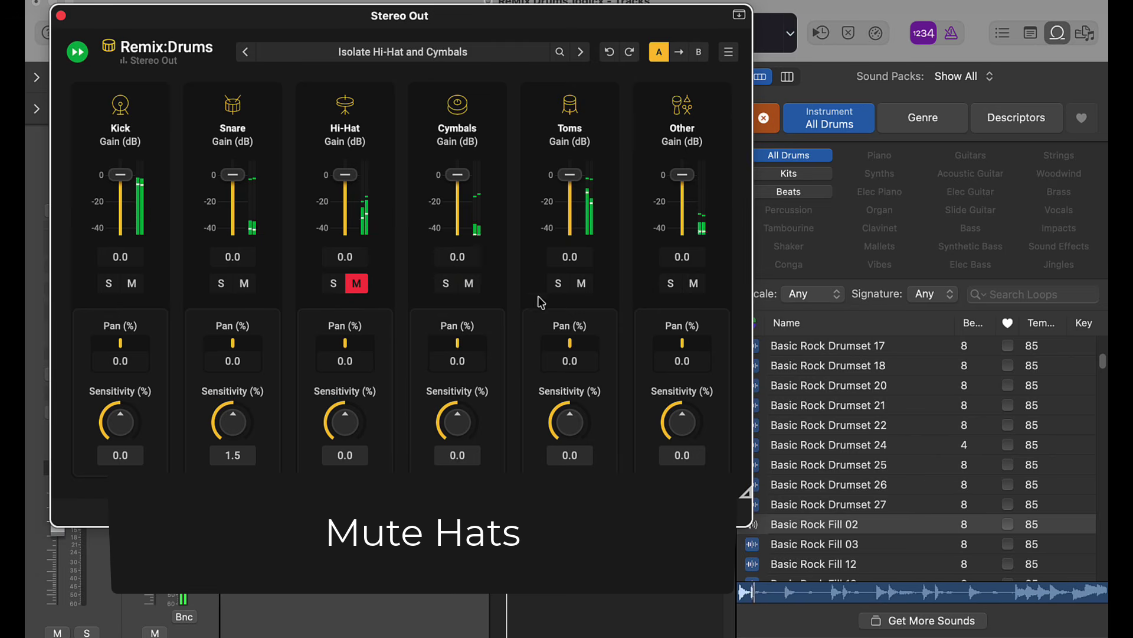
pyautogui.click(693, 284)
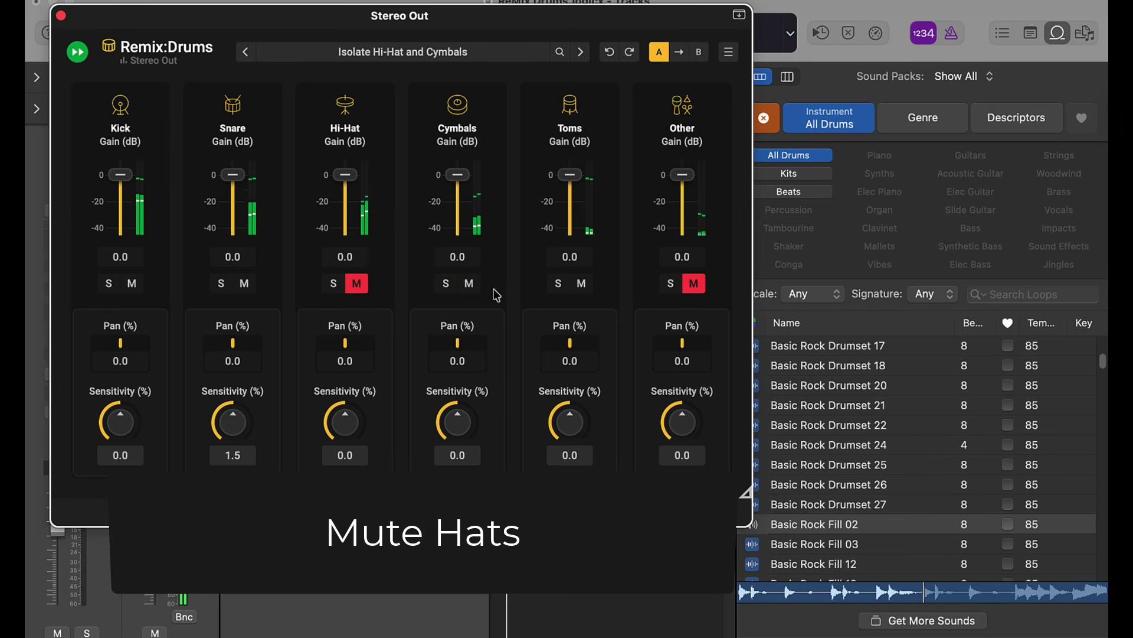
pyautogui.click(470, 284)
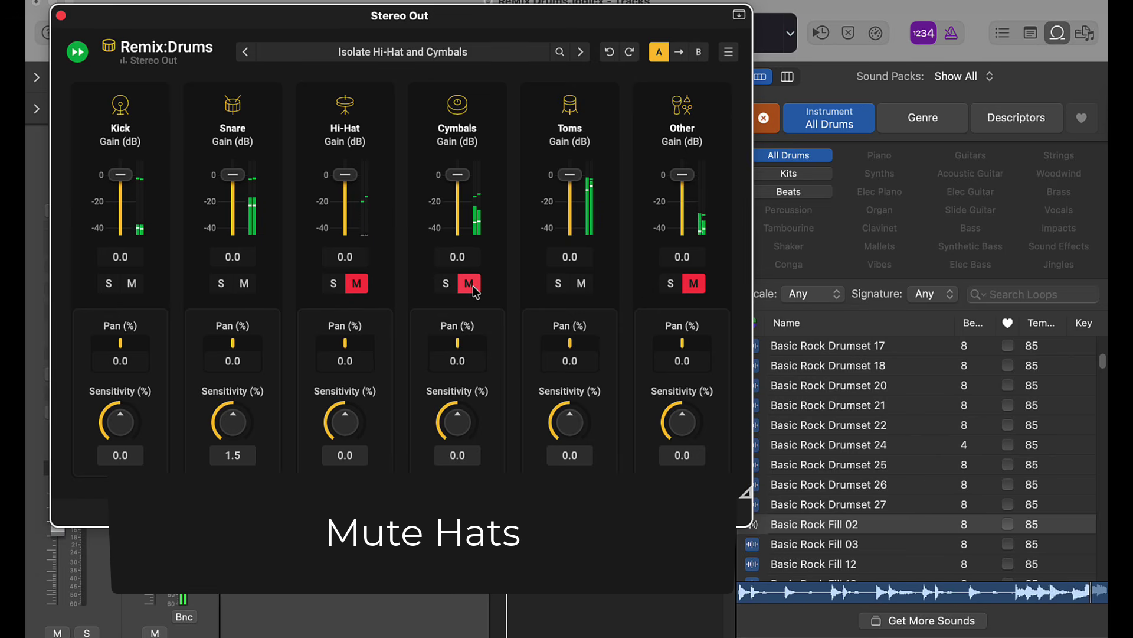
# Preview the Afternoon Dreaming Beat loop and mute its hi-hat.
pyautogui.click(851, 365)
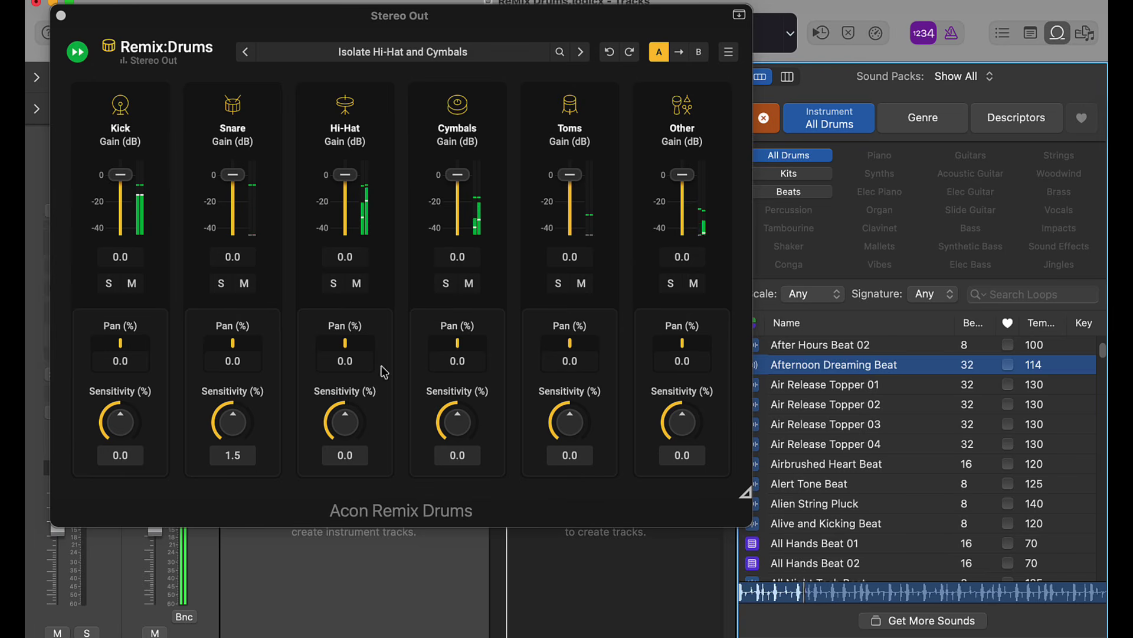
pyautogui.click(356, 284)
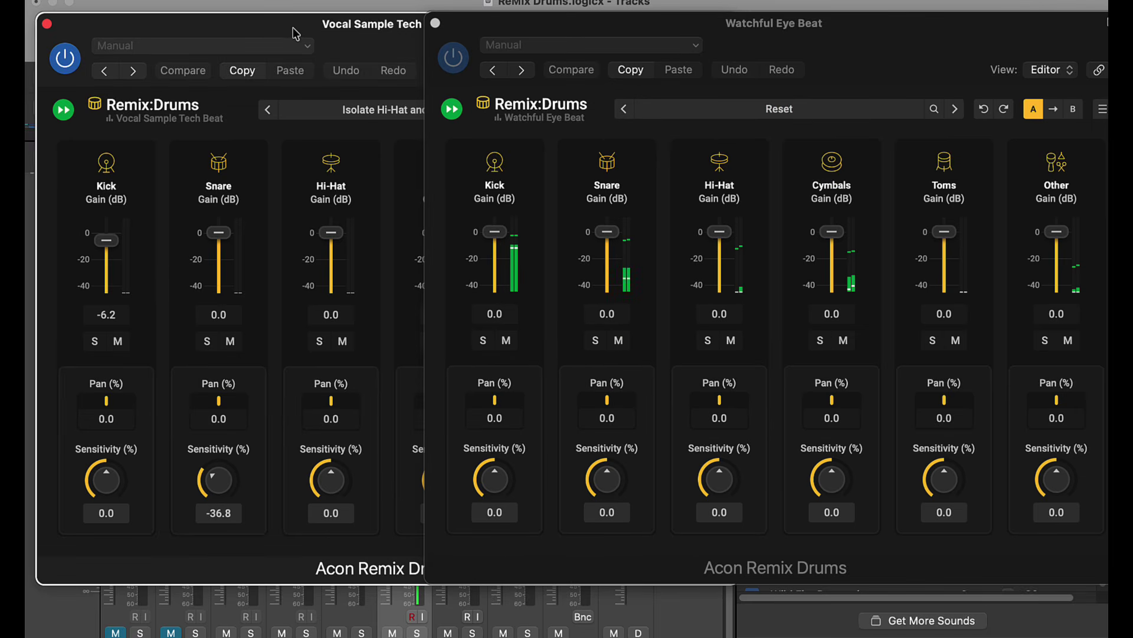
# Move the Watchful Eye Beat plug-in window aside so the Vocal Sample Tech Beat plug-in can be seen next to it.
pyautogui.click(294, 31)
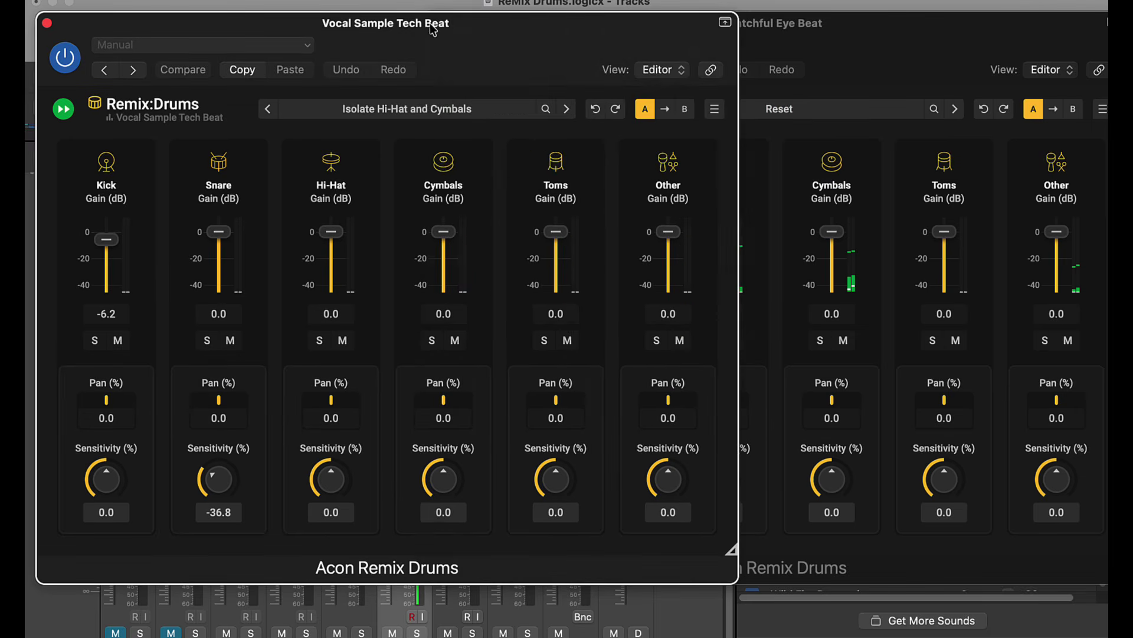
pyautogui.click(815, 27)
pyautogui.moveTo(536, 32); pyautogui.dragTo(609, 13)
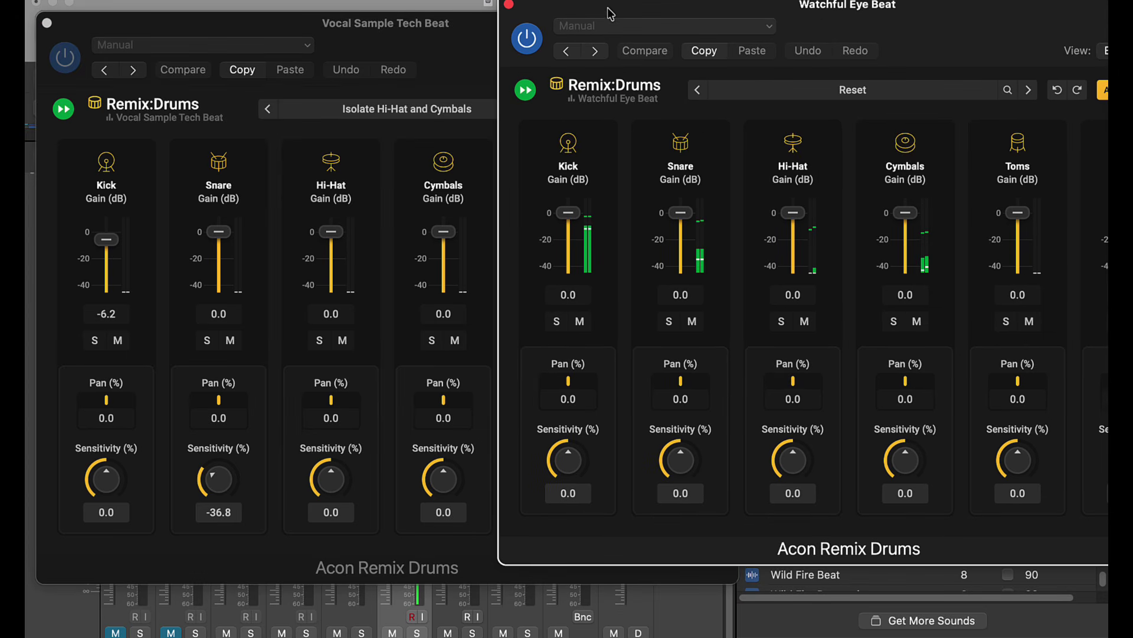
# Audition the Vocal Sample Tech Beat and Watchful Eye Beat tracks one after the other in solo, and clear the solo.
pyautogui.click(418, 632)
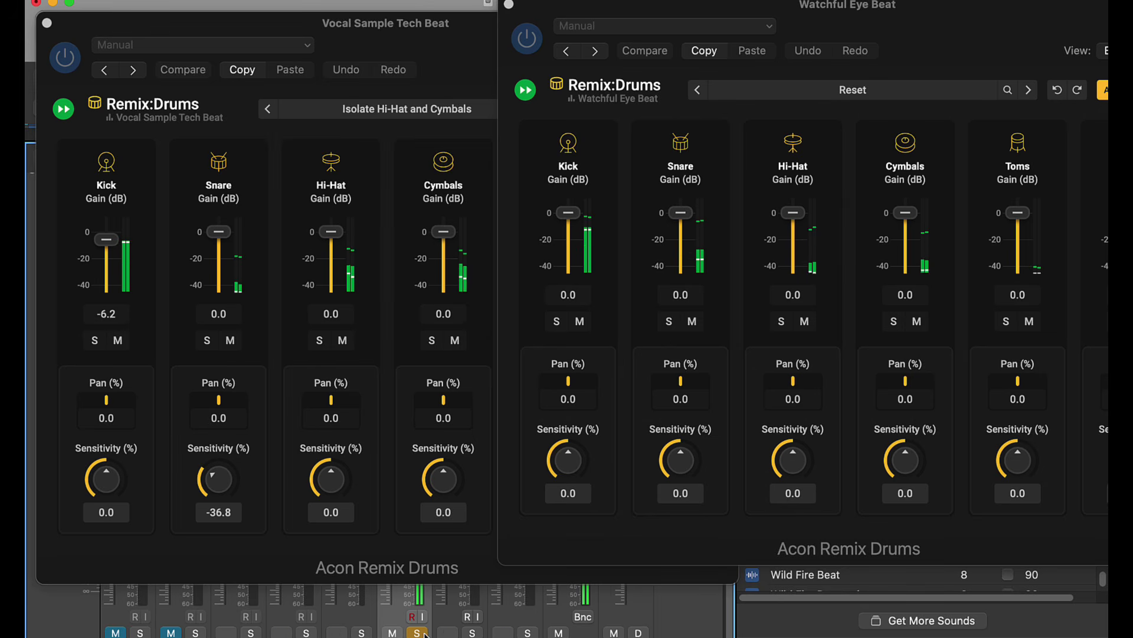
pyautogui.click(422, 632)
pyautogui.click(473, 632)
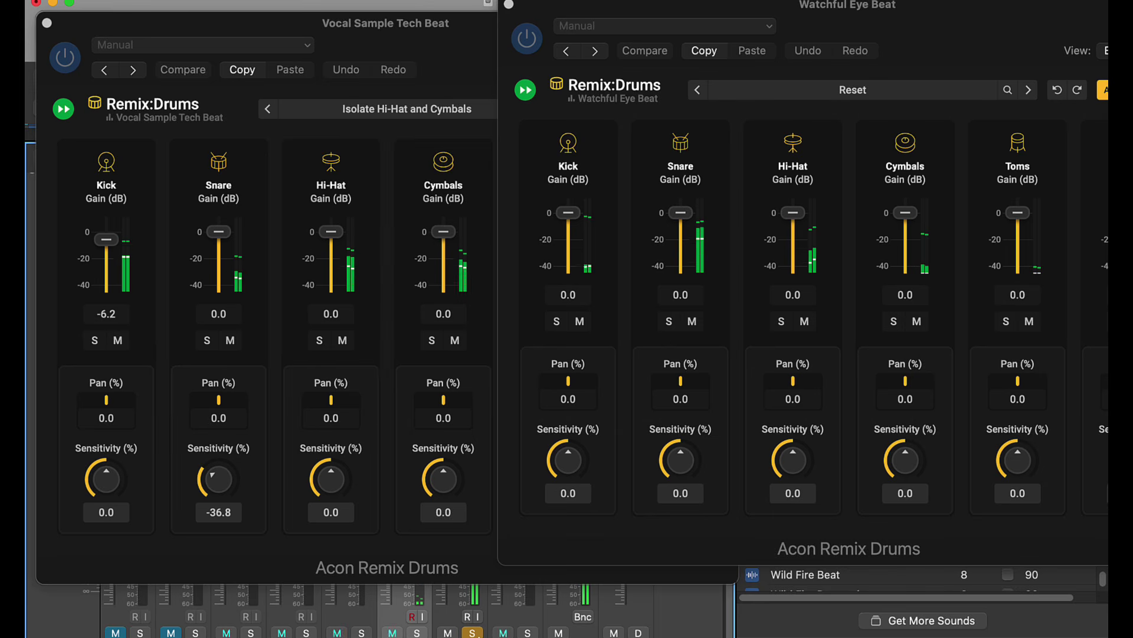
pyautogui.press('s')
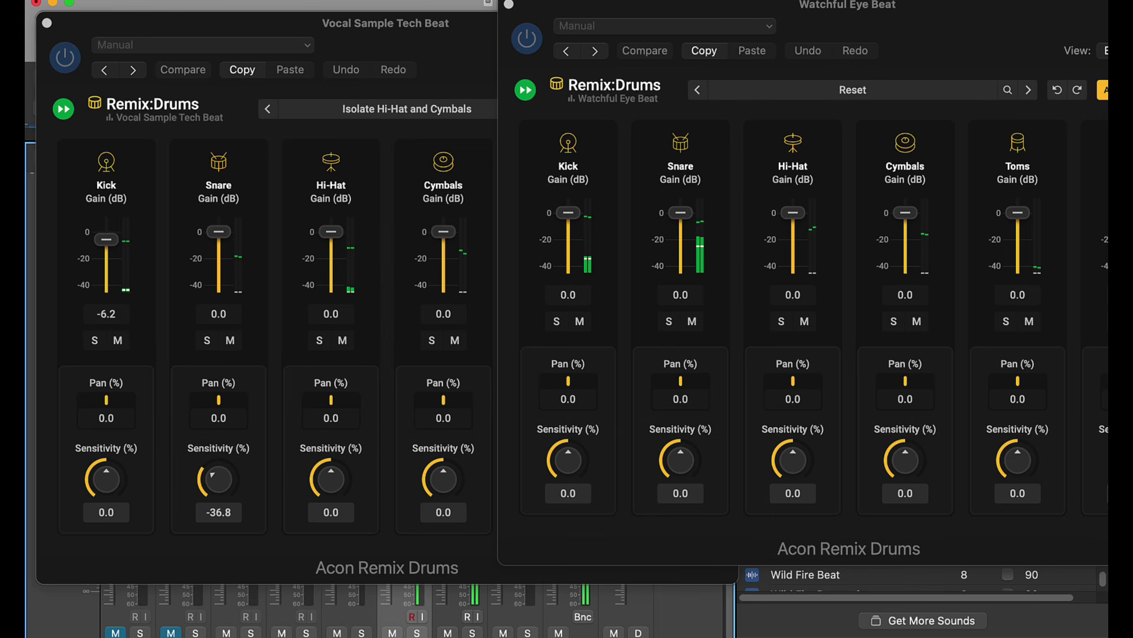
# Bring the Vocal Sample Tech Beat plug-in to the front and mute its kick.
pyautogui.click(299, 36)
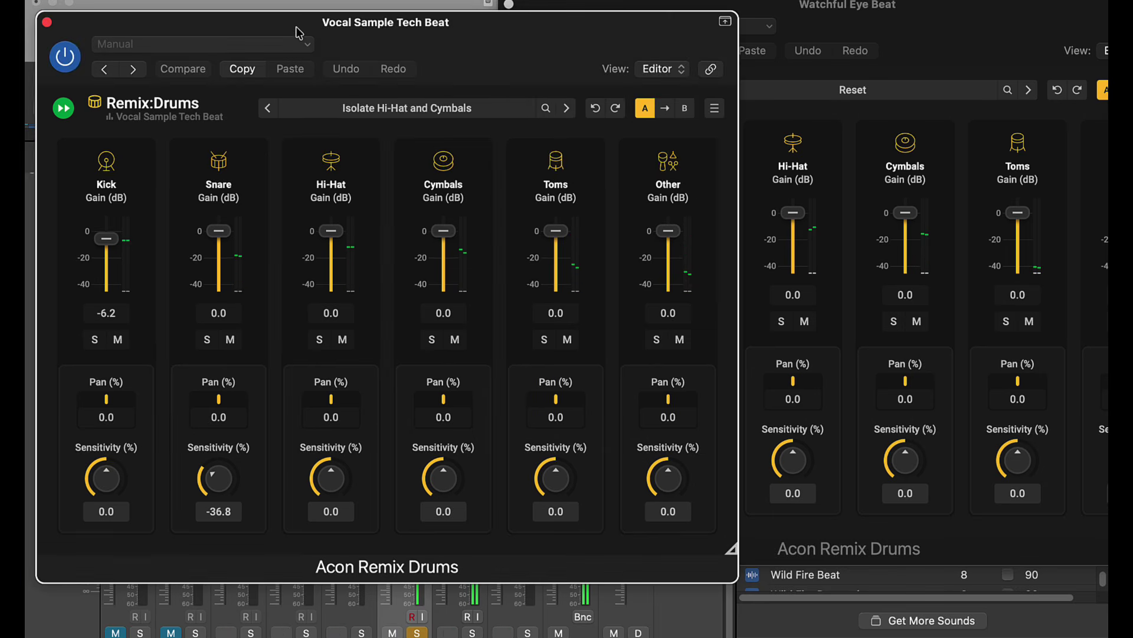
pyautogui.click(123, 344)
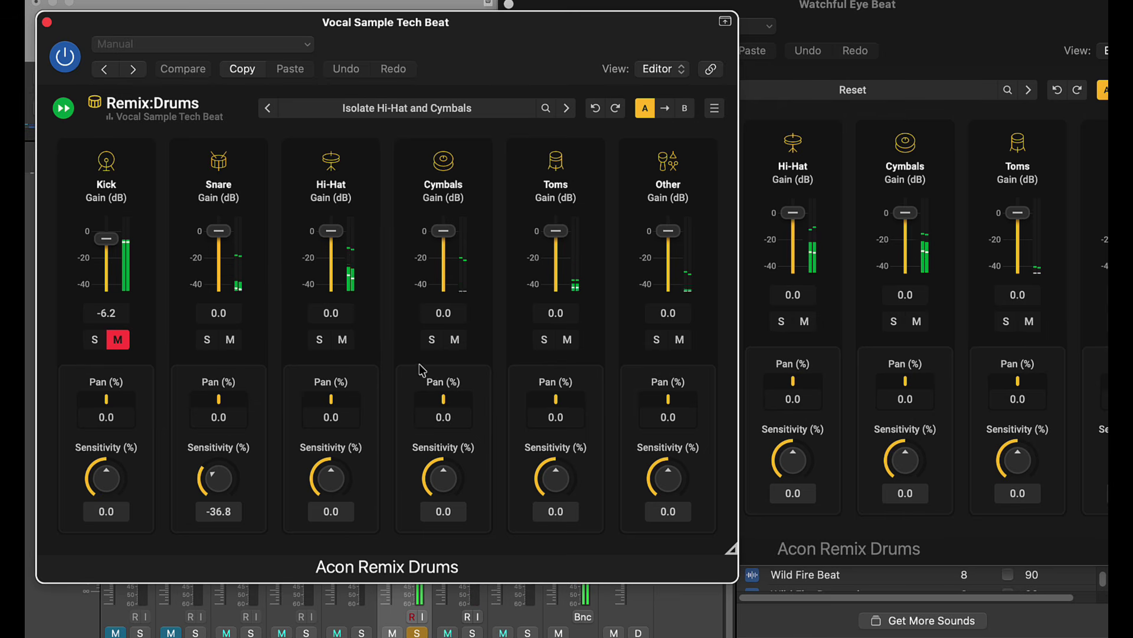
# Try muting the cymbals, toms and other channels of the Vocal Sample Tech Beat, and unmute them again.
pyautogui.click(455, 340)
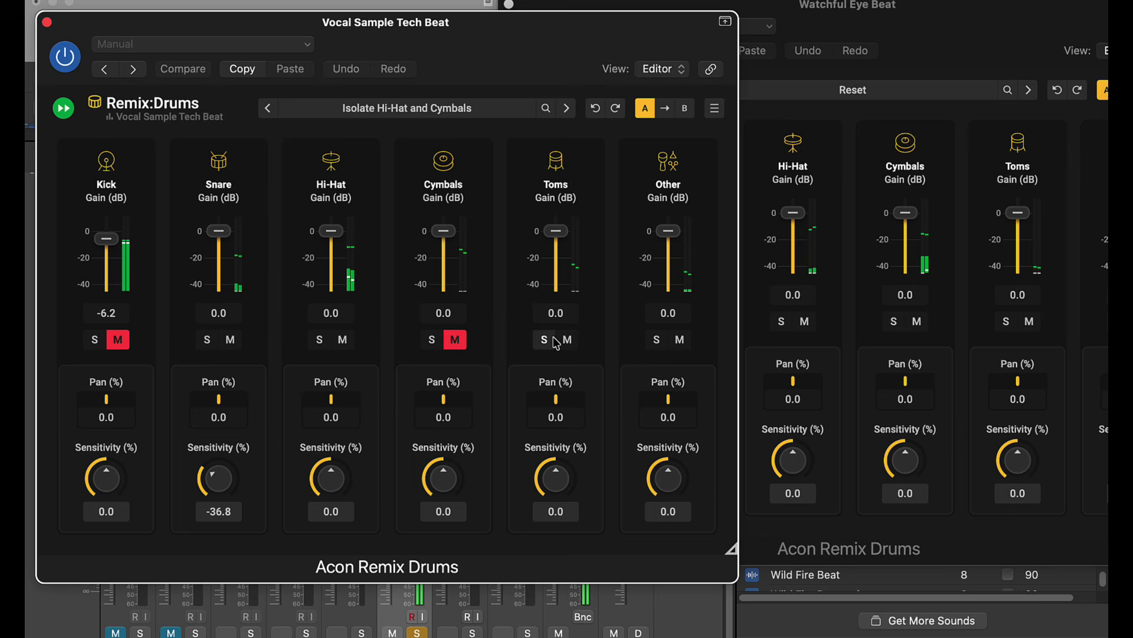
pyautogui.click(567, 339)
pyautogui.click(680, 341)
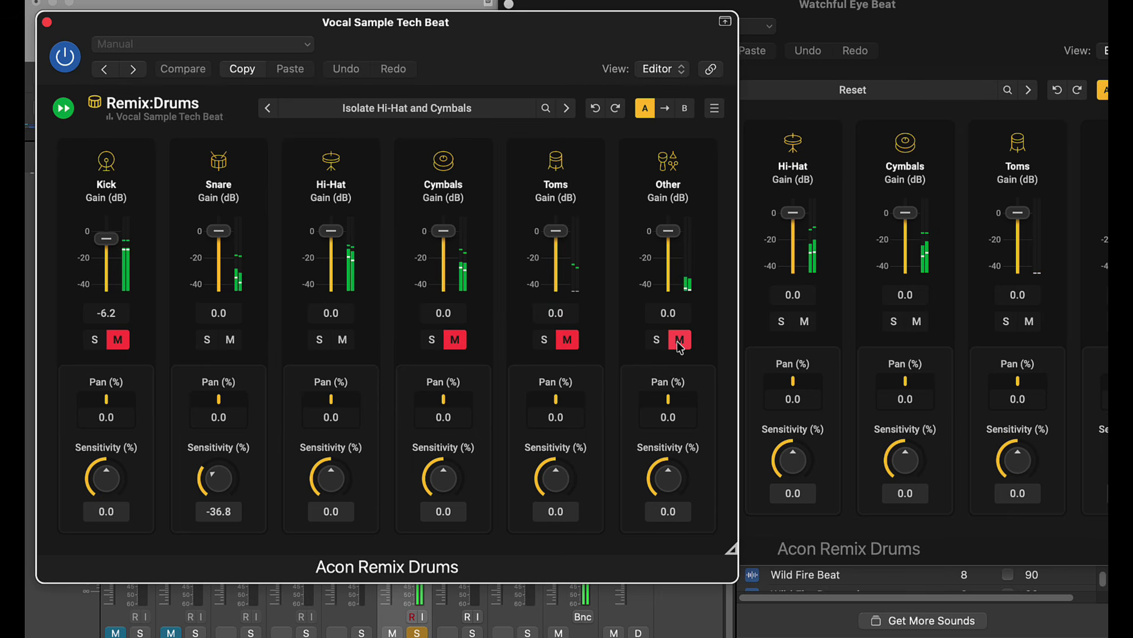
pyautogui.click(679, 340)
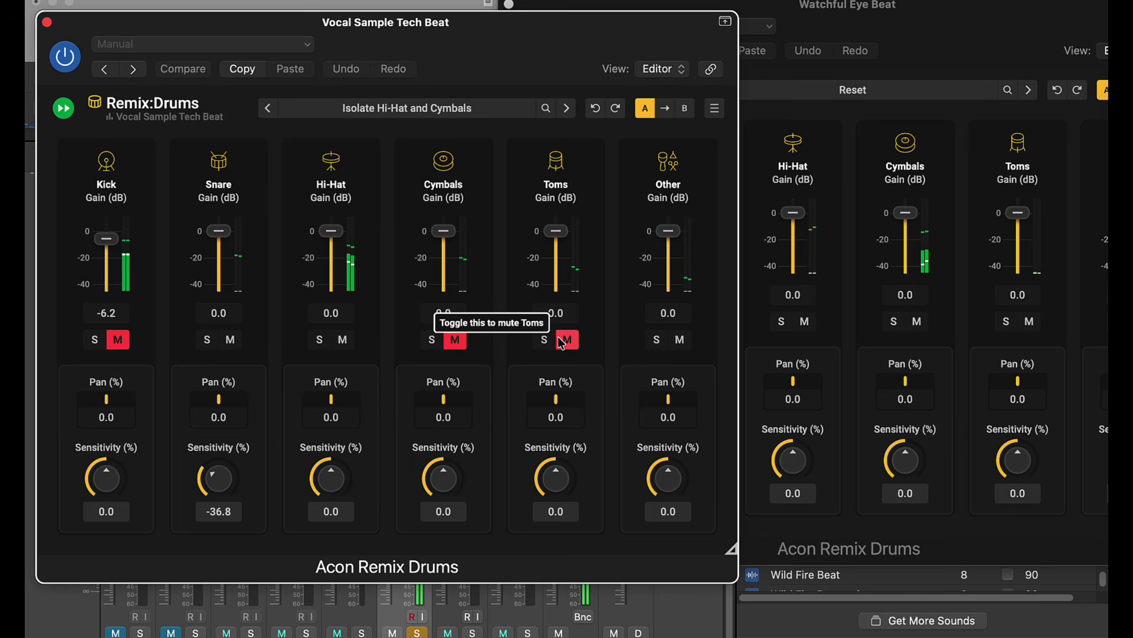
pyautogui.click(453, 338)
pyautogui.click(567, 340)
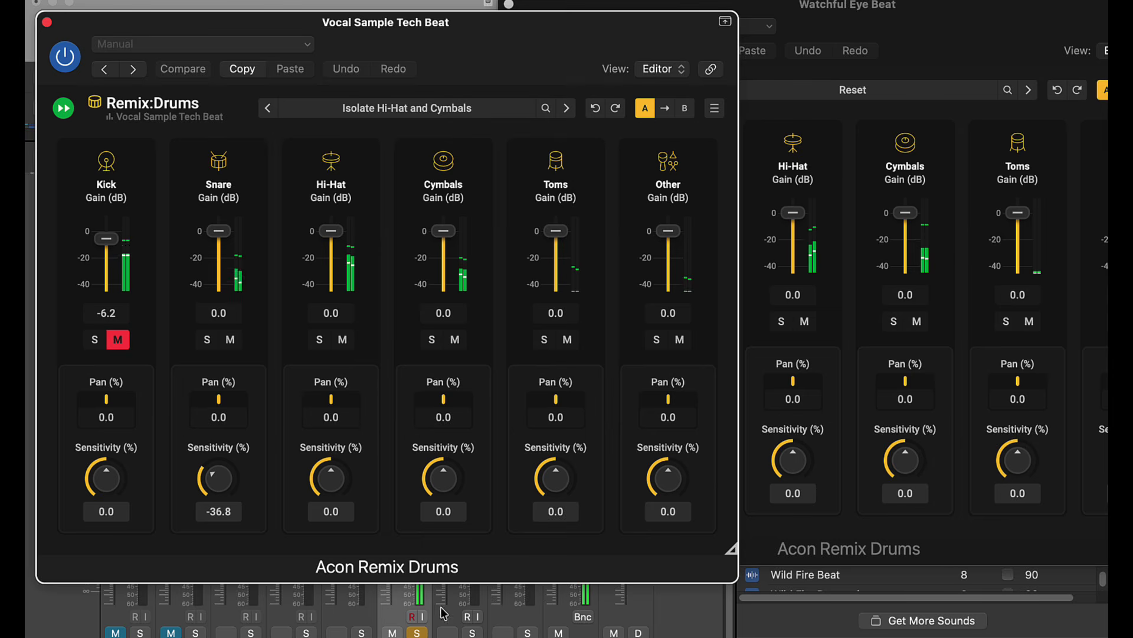
# Bring the Watchful Eye Beat plug-in to the front and mute its hi-hat, cymbals and other channels.
pyautogui.moveTo(884, 16); pyautogui.dragTo(671, 35)
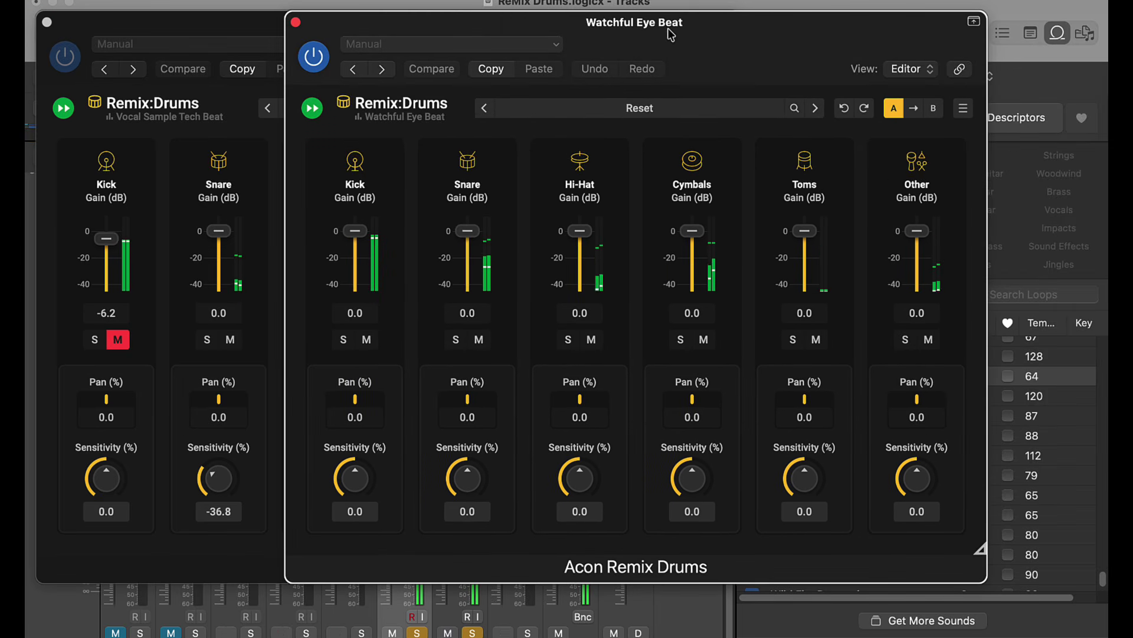
pyautogui.click(591, 340)
pyautogui.click(702, 341)
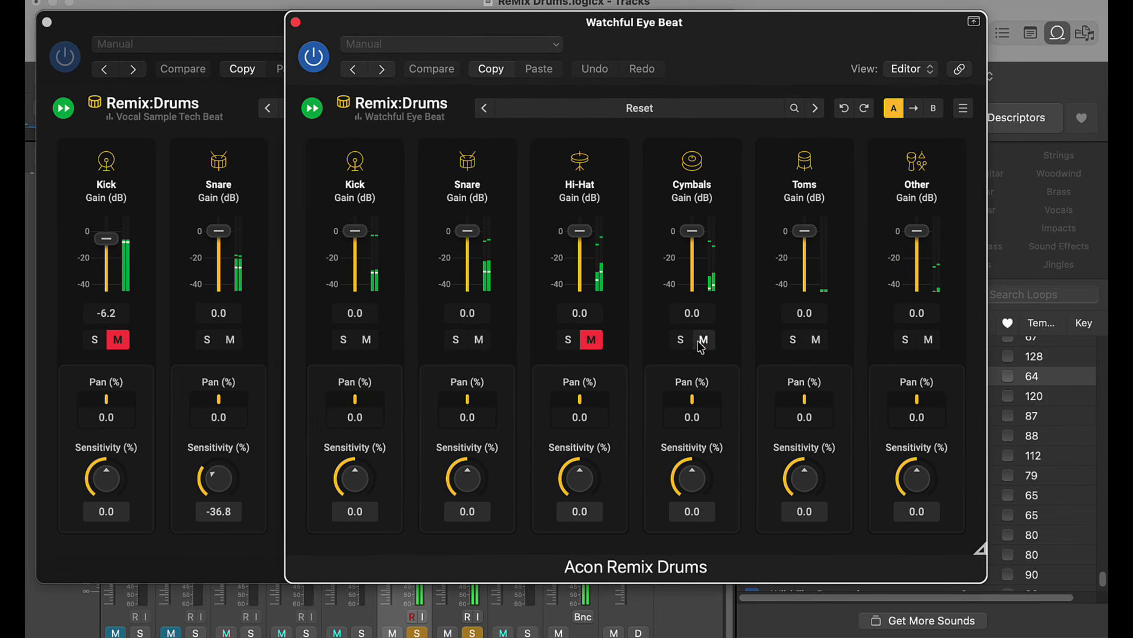
pyautogui.click(928, 340)
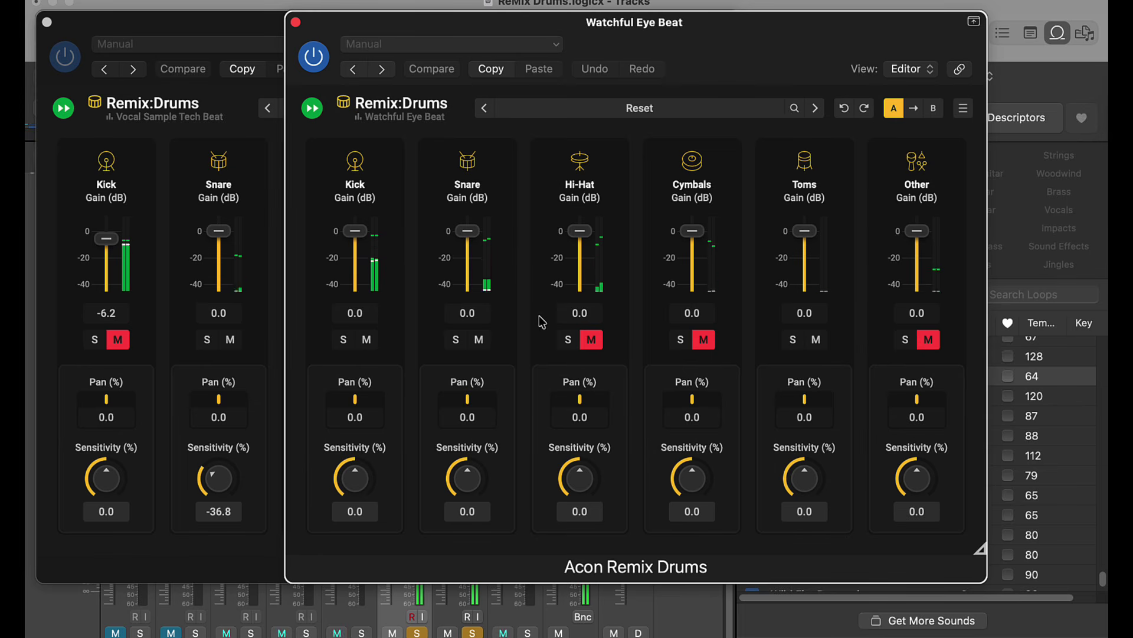
# Move the Watchful Eye Beat plug-in aside and unmute the Vocal Sample Tech Beat's kick while auditioning that track in solo.
pyautogui.moveTo(337, 23); pyautogui.dragTo(559, 27)
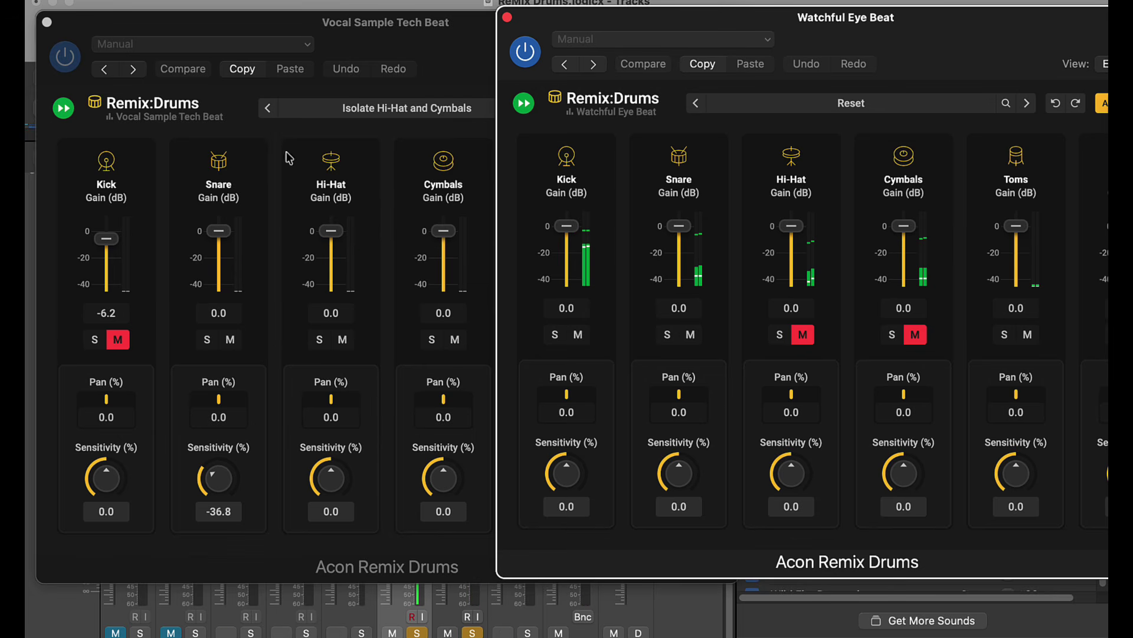
pyautogui.click(417, 632)
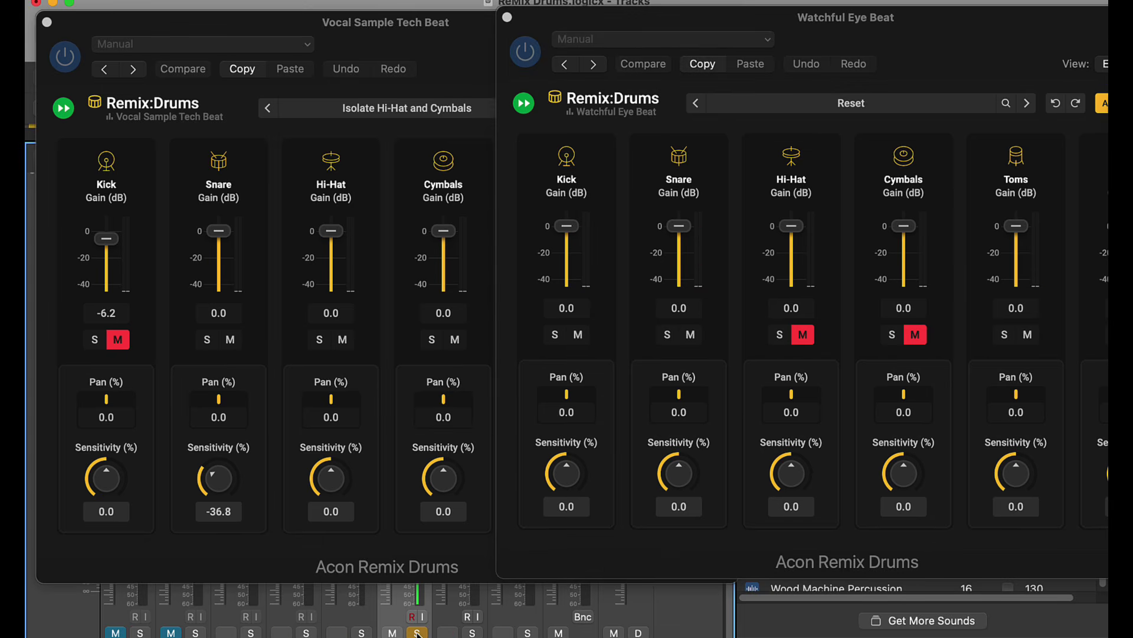
pyautogui.click(118, 340)
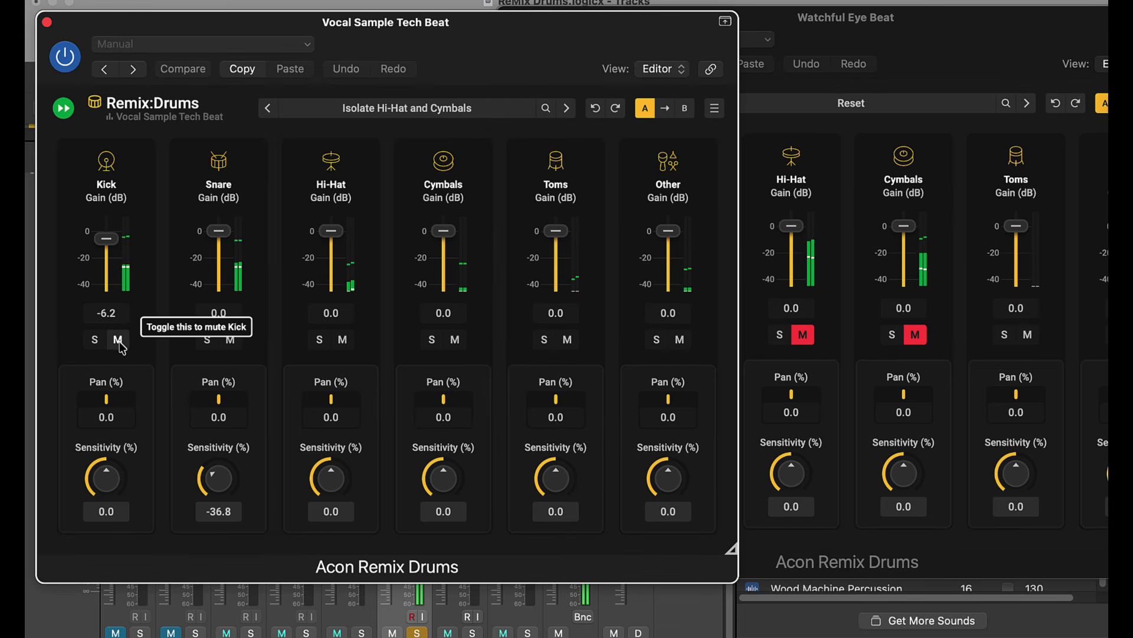
pyautogui.click(417, 632)
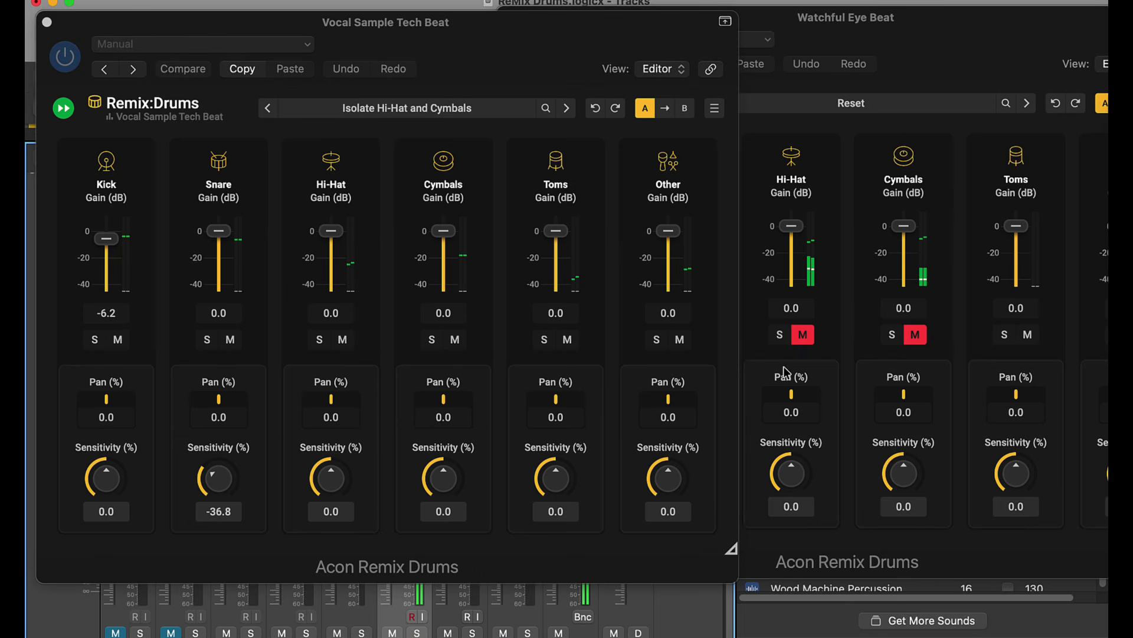
# Unmute the Watchful Eye Beat's hi-hat and cymbals, and toggle that track's solo.
pyautogui.click(803, 334)
pyautogui.click(915, 335)
pyautogui.click(472, 632)
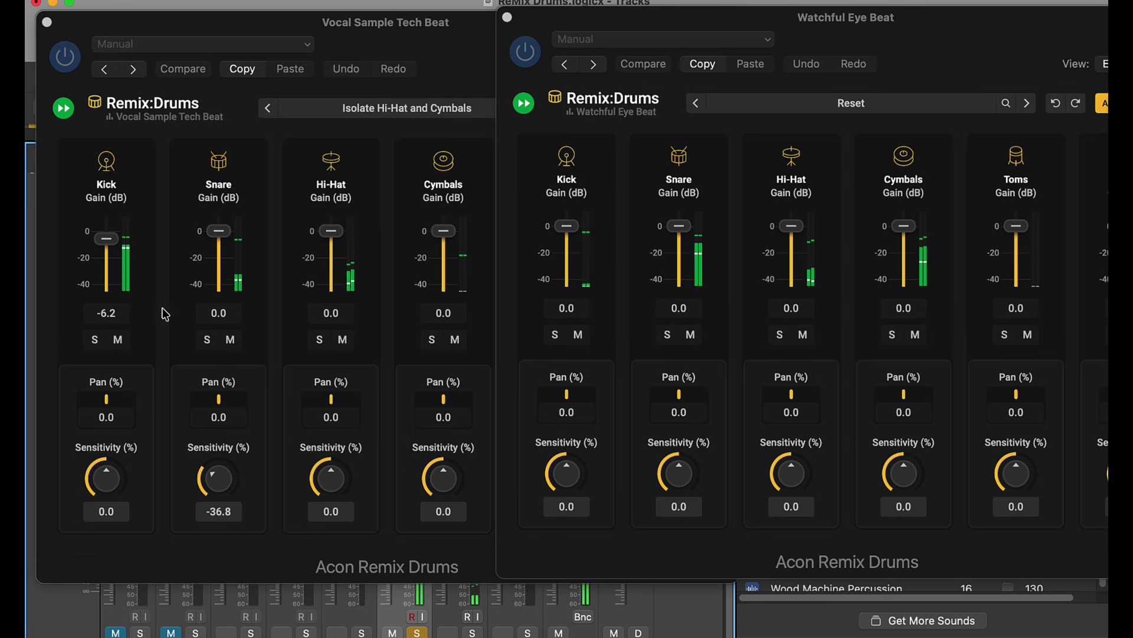
# Mute the Vocal Sample Tech Beat's kick, lower its snare sensitivity to -61.0%, and release the track's solo.
pyautogui.click(120, 340)
pyautogui.click(121, 341)
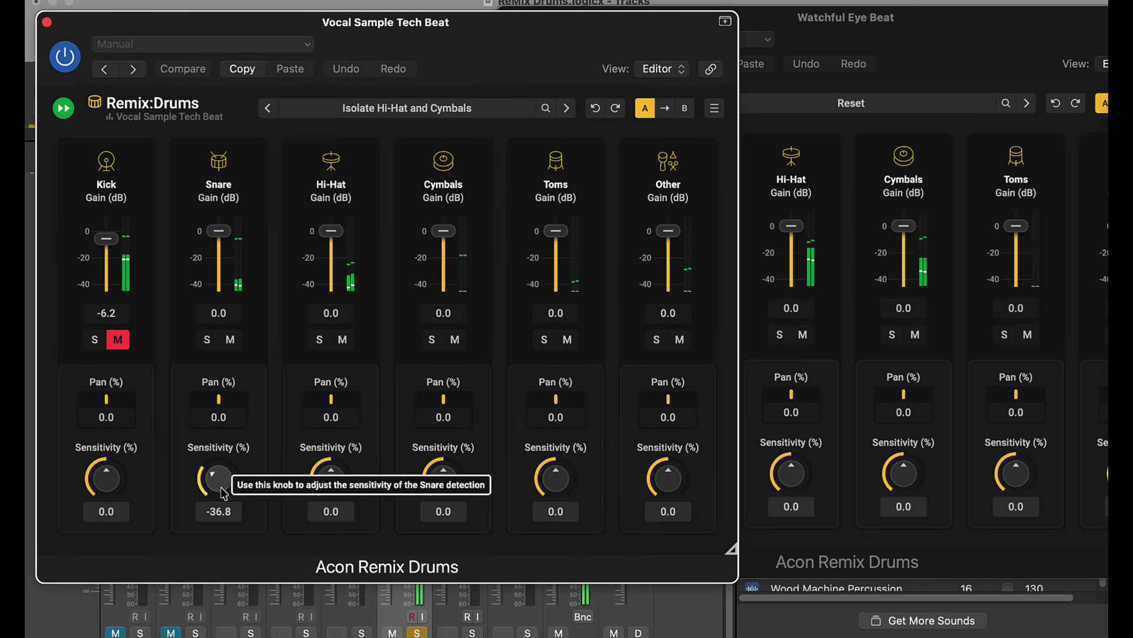
pyautogui.moveTo(220, 477); pyautogui.dragTo(221, 505)
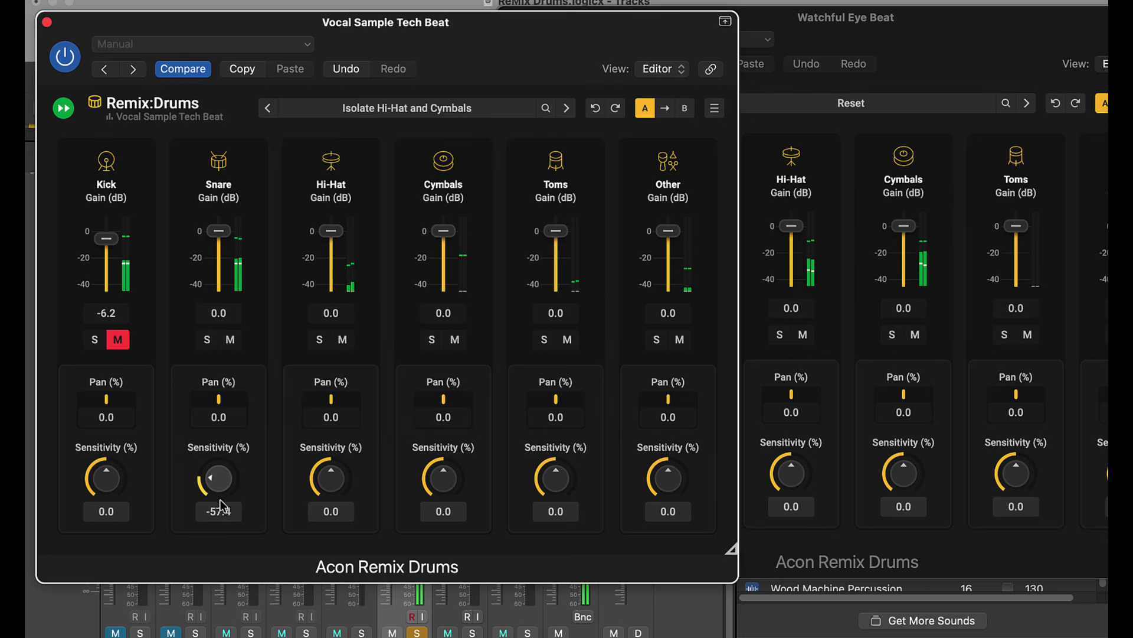
pyautogui.click(417, 632)
# Bring the Watchful Eye Beat plug-in to the front and mute its snare.
pyautogui.click(754, 536)
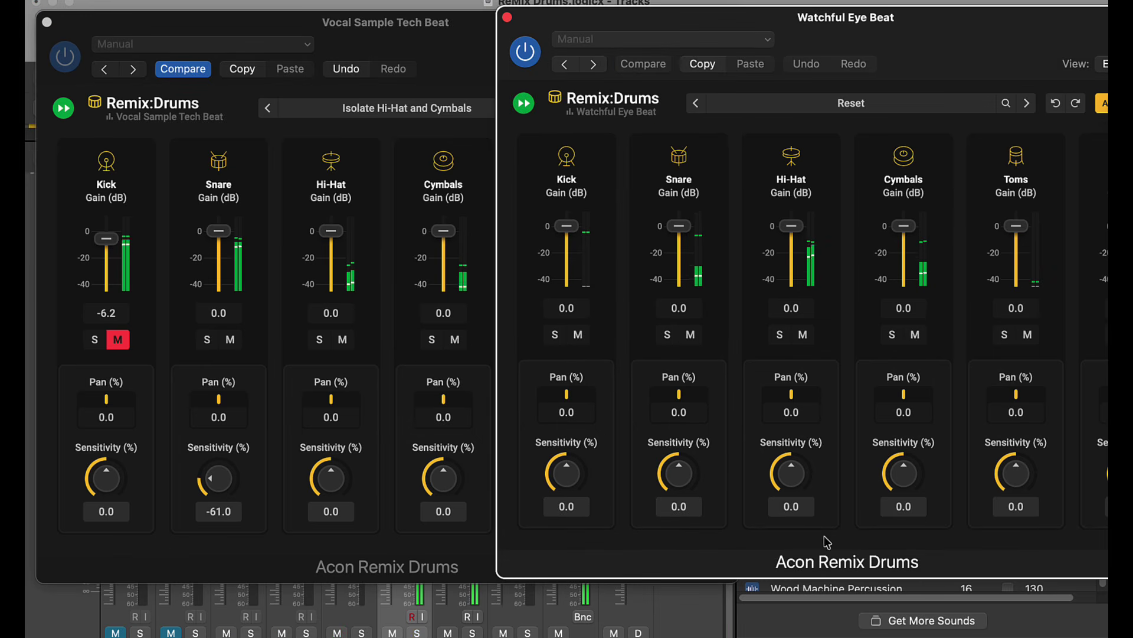
pyautogui.click(690, 335)
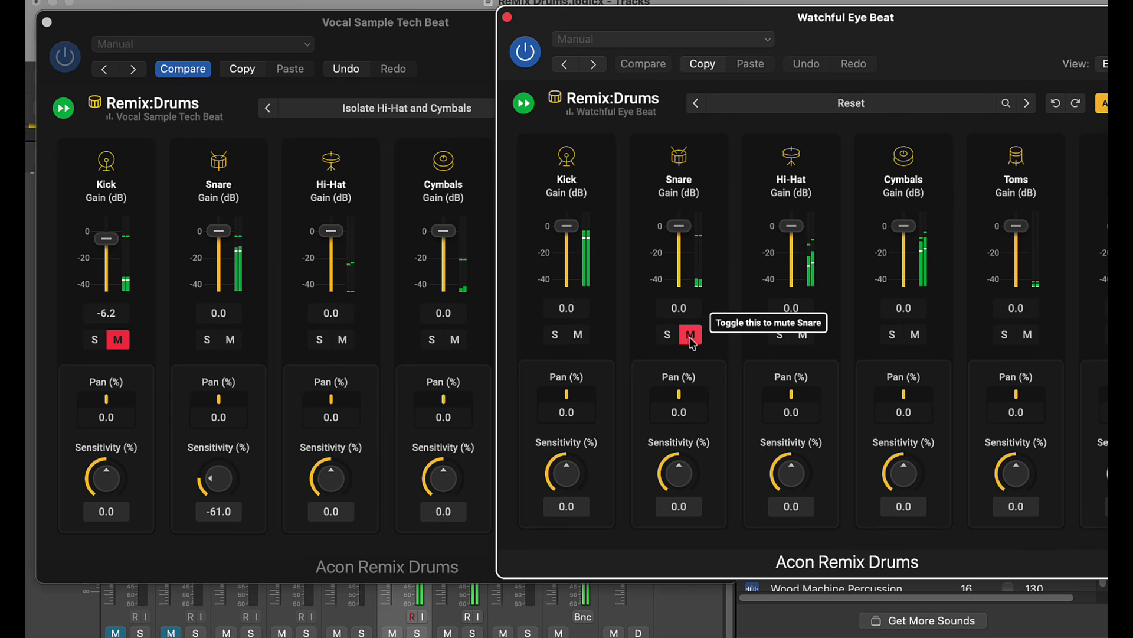
# Move the Watchful Eye Beat plug-in aside, mute its cymbals and hi-hat, and unmute its snare.
pyautogui.moveTo(708, 18); pyautogui.dragTo(566, 22)
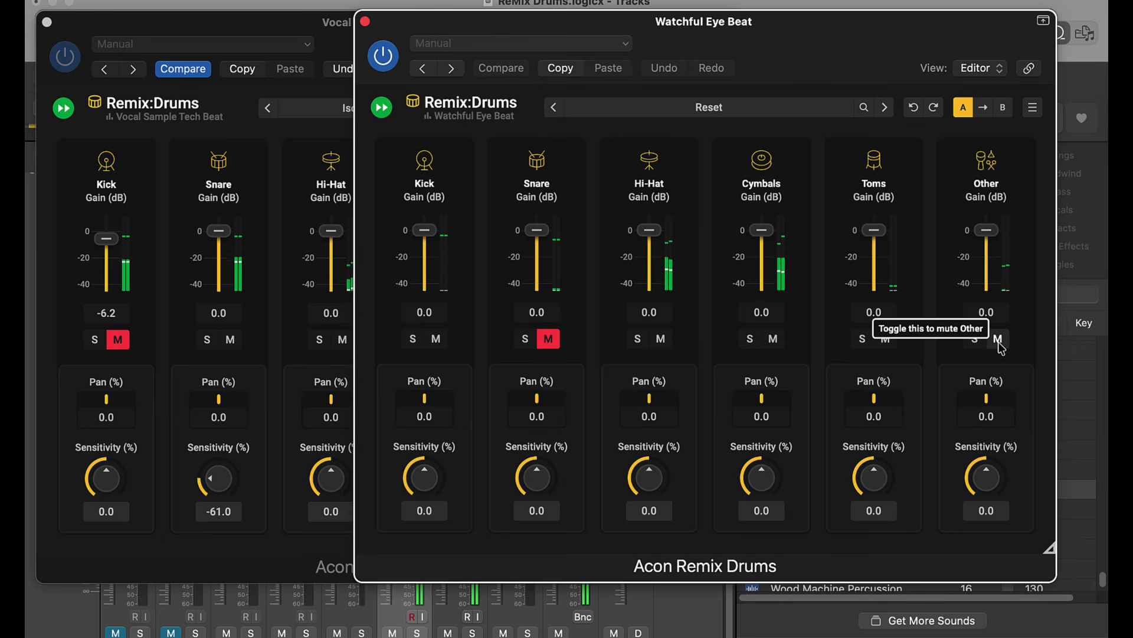
pyautogui.click(773, 340)
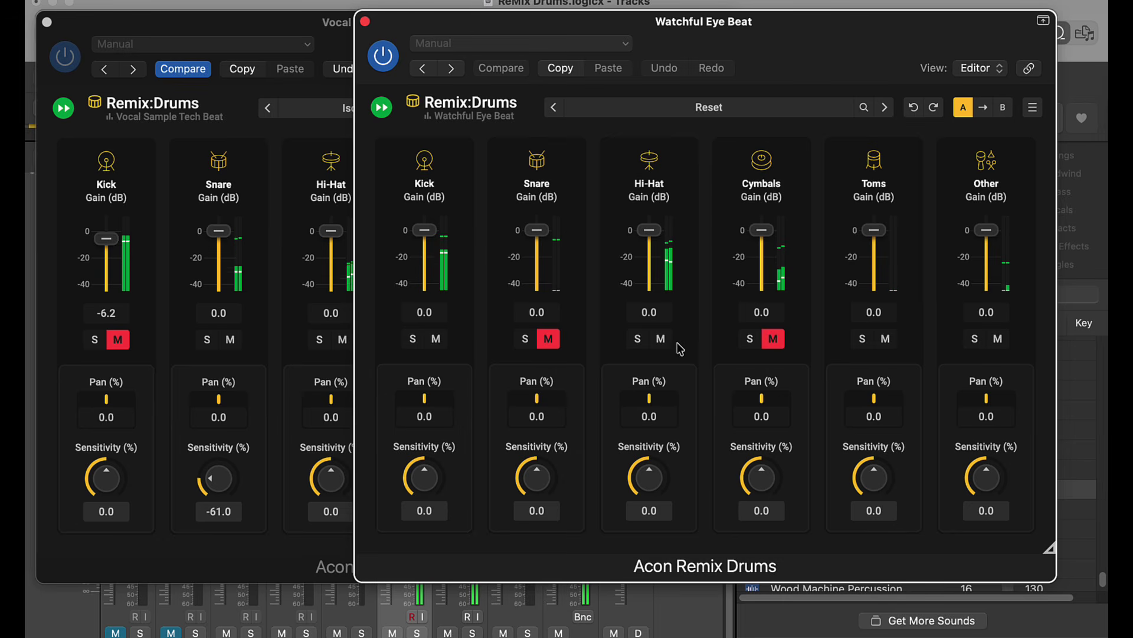
pyautogui.click(662, 340)
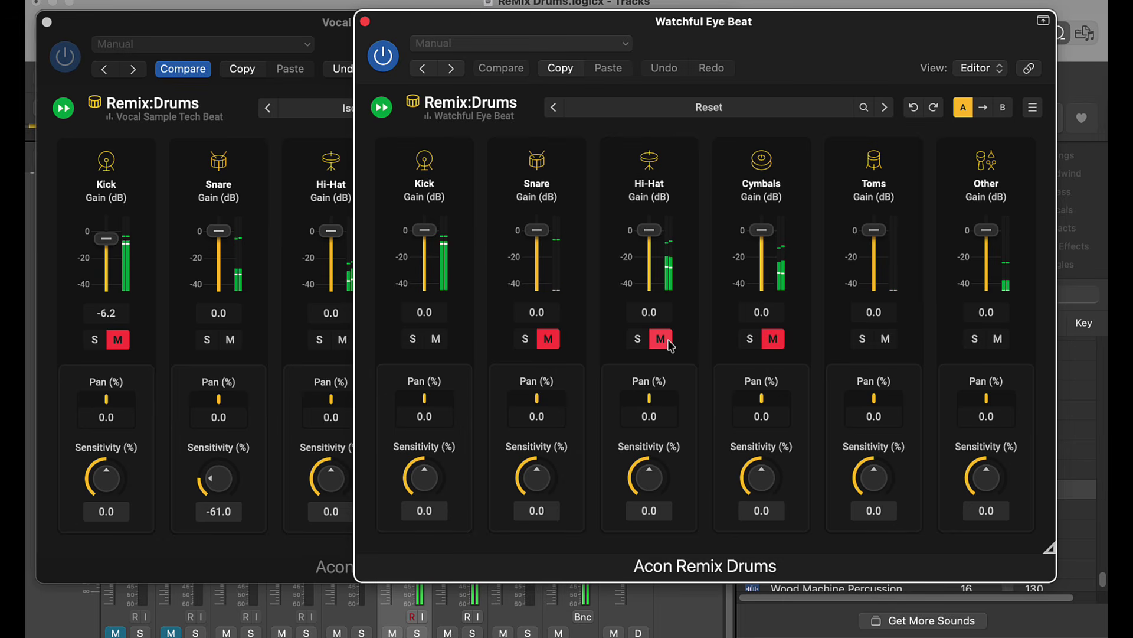
pyautogui.click(549, 340)
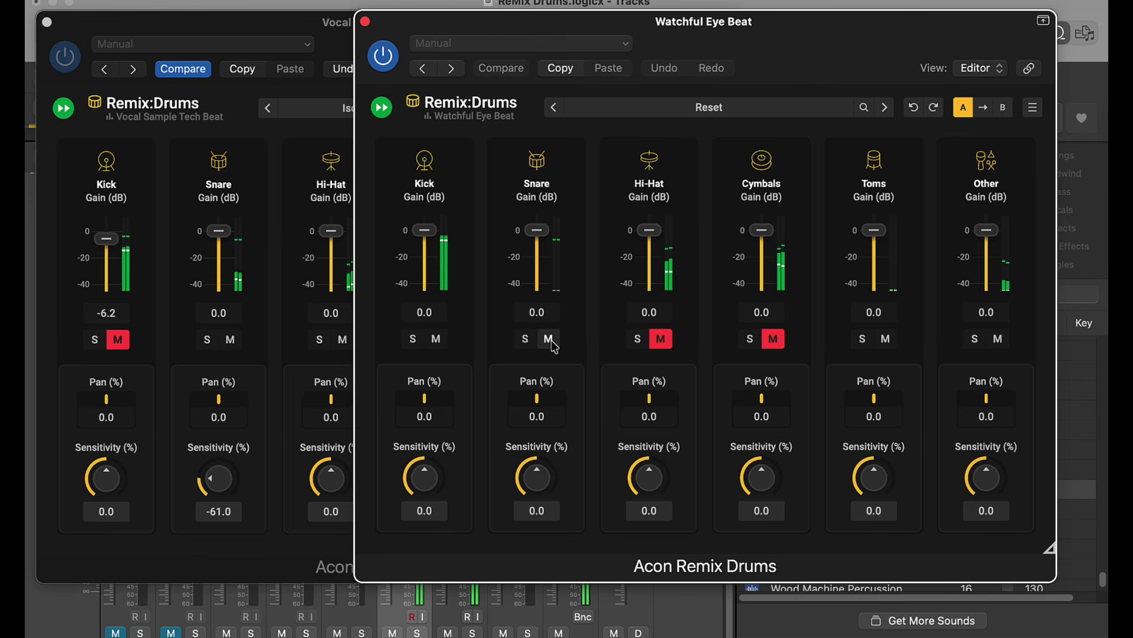
# Unmute the Vocal Sample Tech Beat's kick and mute the Watchful Eye Beat's kick.
pyautogui.click(435, 339)
pyautogui.click(125, 342)
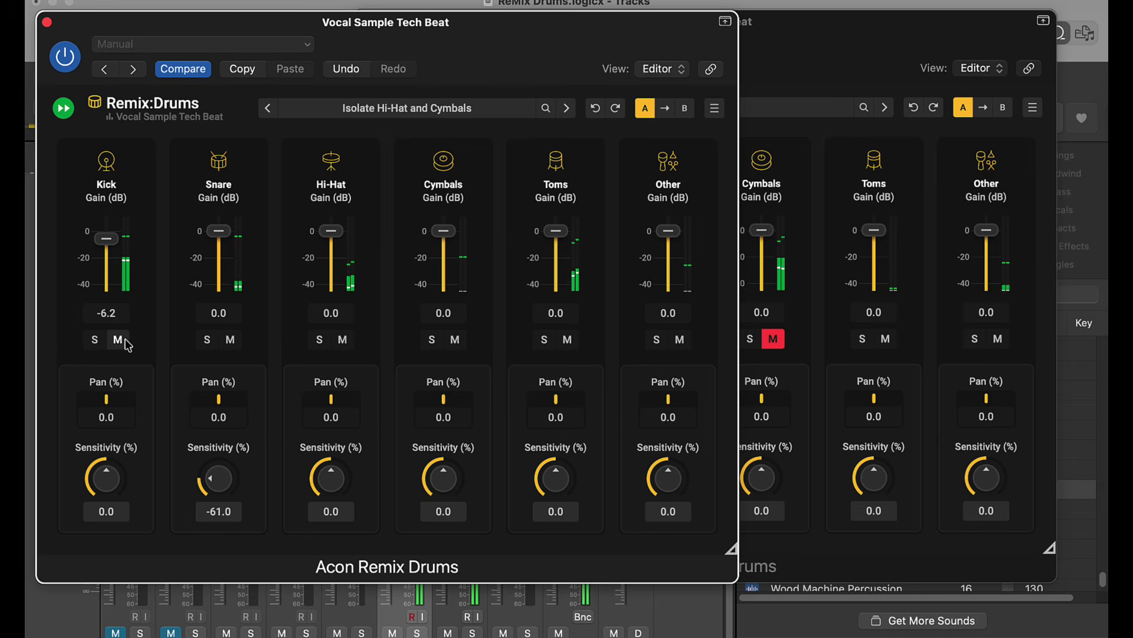
pyautogui.click(466, 348)
pyautogui.click(435, 339)
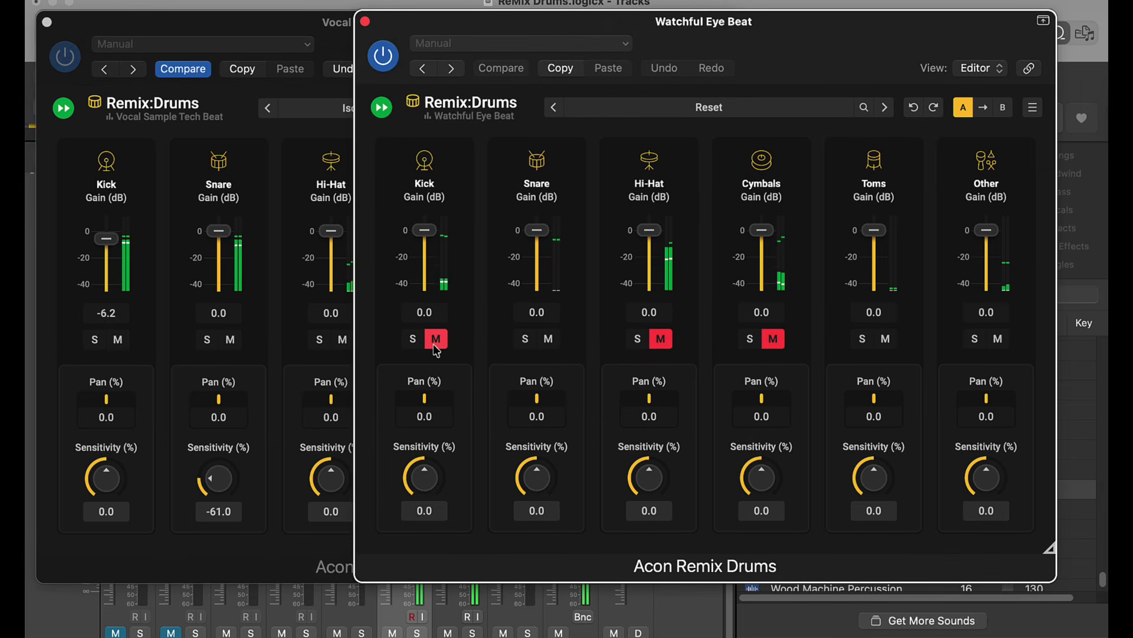
# Mute the Watchful Eye Beat's toms and other elements, and unmute its hi-hat.
pyautogui.click(885, 339)
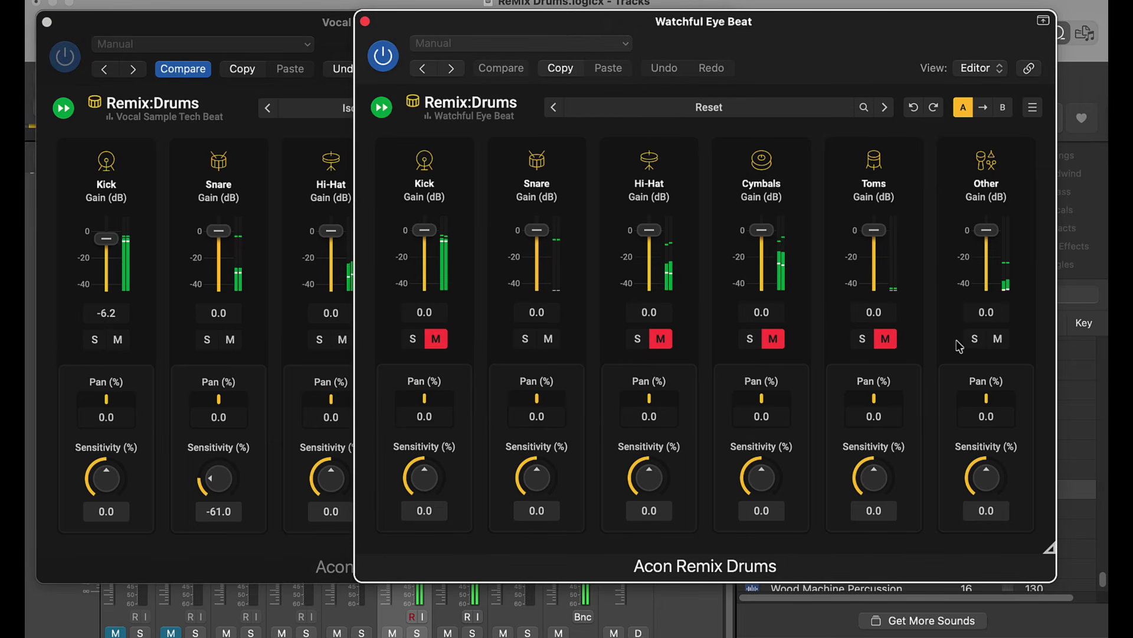
pyautogui.click(994, 345)
pyautogui.click(665, 344)
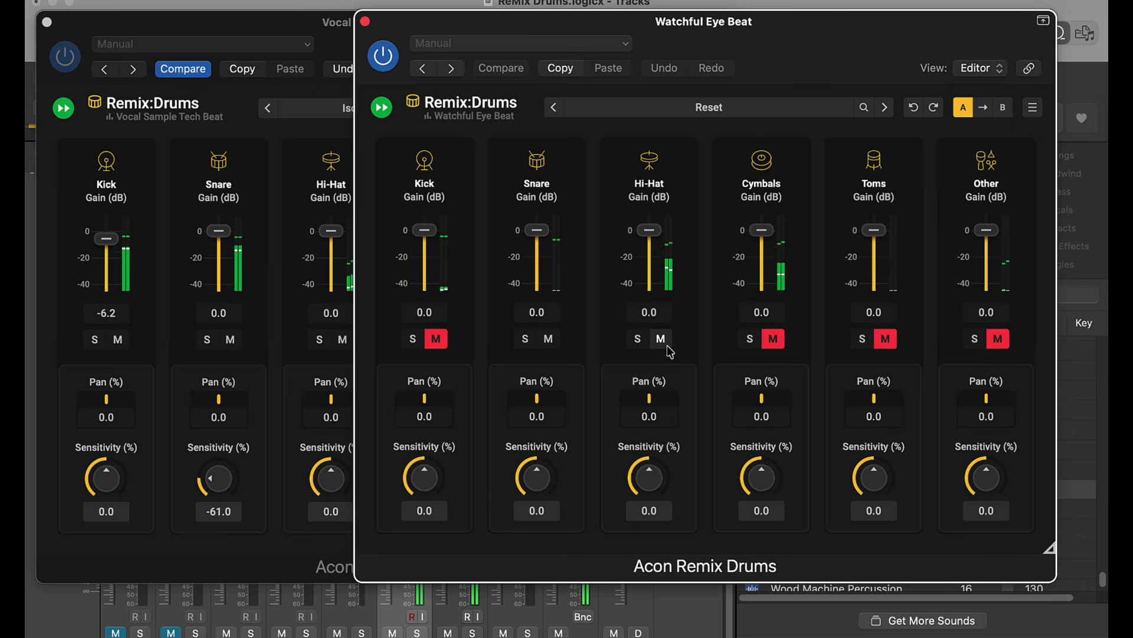
# Bring the Vocal Sample Tech Beat plug-in to the front and mute its hi-hat, cymbals, toms and other elements.
pyautogui.click(276, 374)
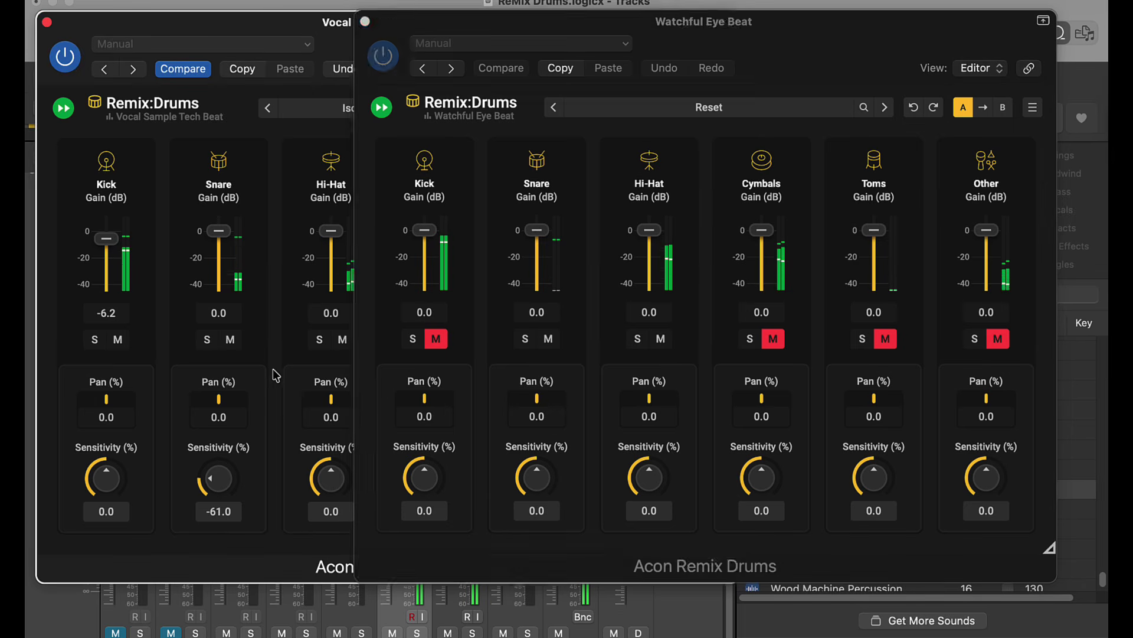
pyautogui.click(343, 342)
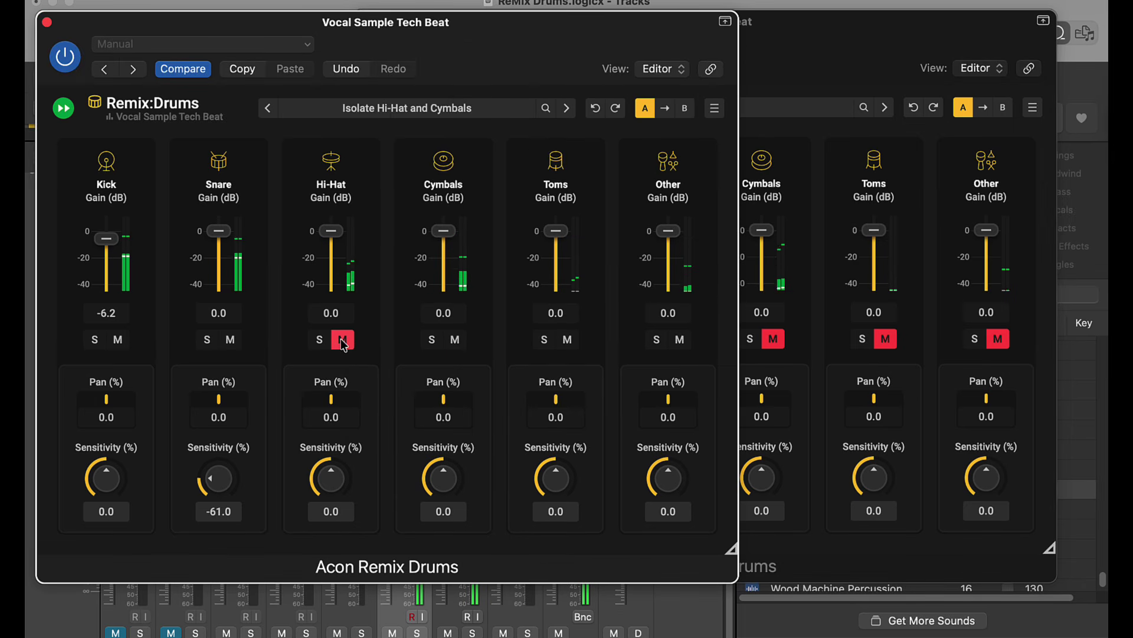
pyautogui.click(455, 340)
pyautogui.click(567, 340)
pyautogui.click(679, 341)
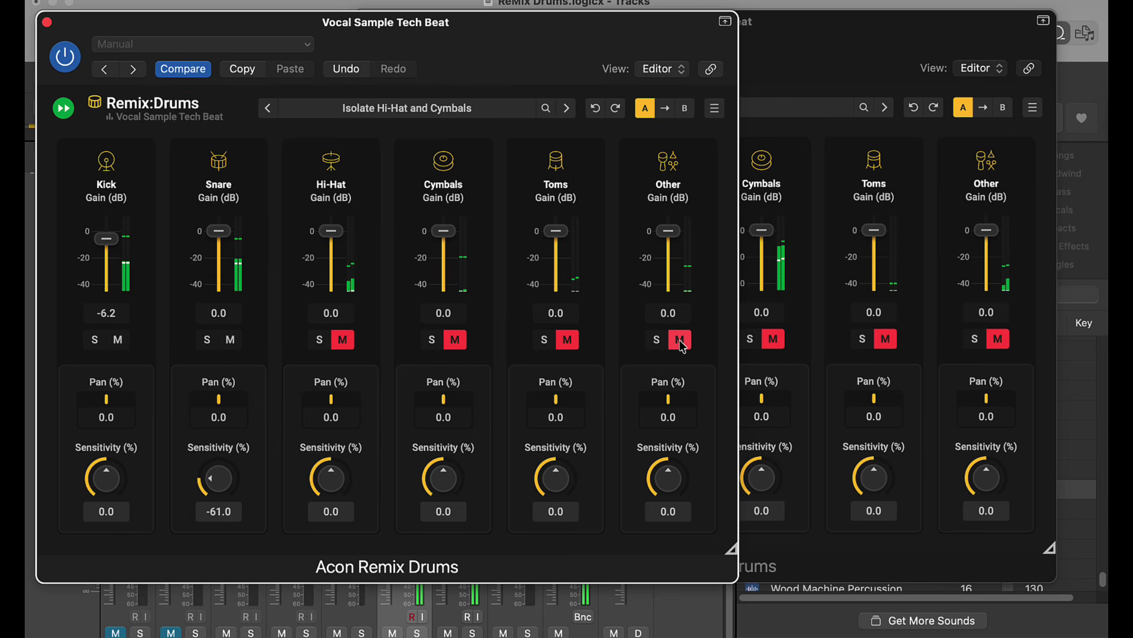
# Unmute the Watchful Eye Beat's kick, and the Vocal Sample Tech Beat's hi-hat and cymbals.
pyautogui.click(807, 407)
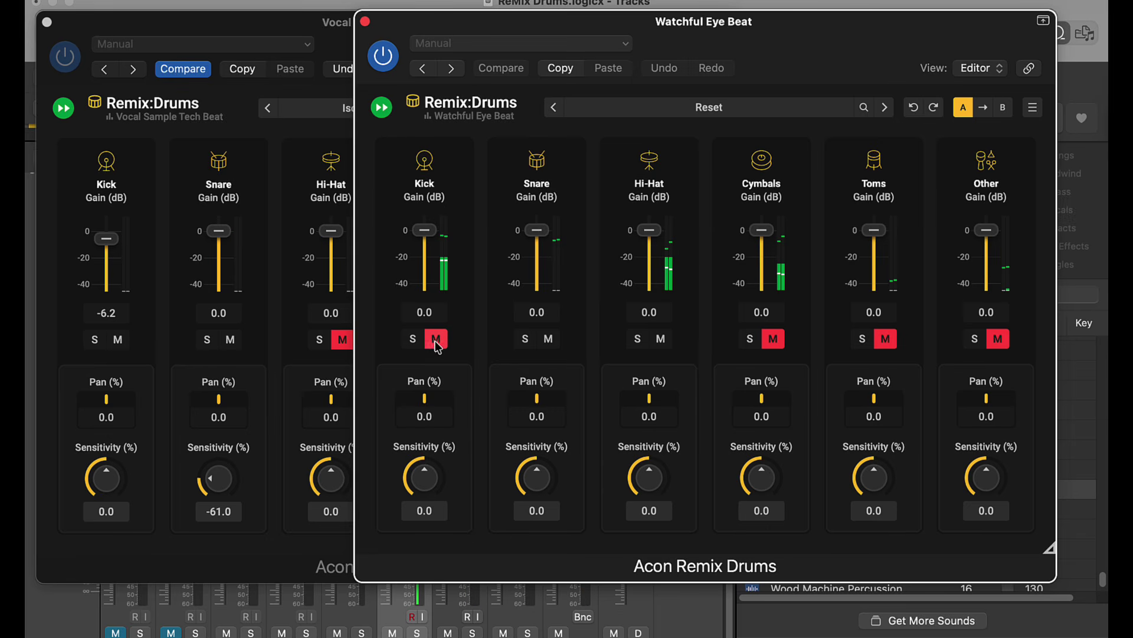
pyautogui.click(342, 340)
pyautogui.click(448, 343)
pyautogui.click(448, 347)
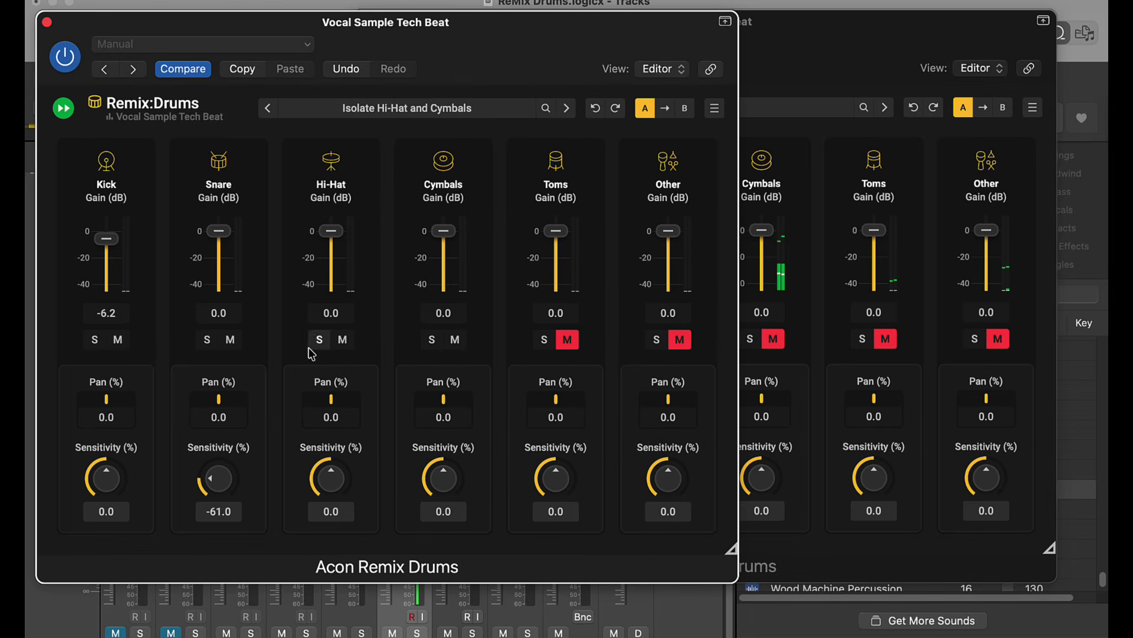
# Solo the Vocal Sample Tech Beat's snare and set its sensitivity to -51.8%.
pyautogui.click(207, 340)
pyautogui.moveTo(230, 477)
pyautogui.mouseDown()
pyautogui.moveTo(230, 457)
pyautogui.moveTo(232, 476)
pyautogui.mouseUp()
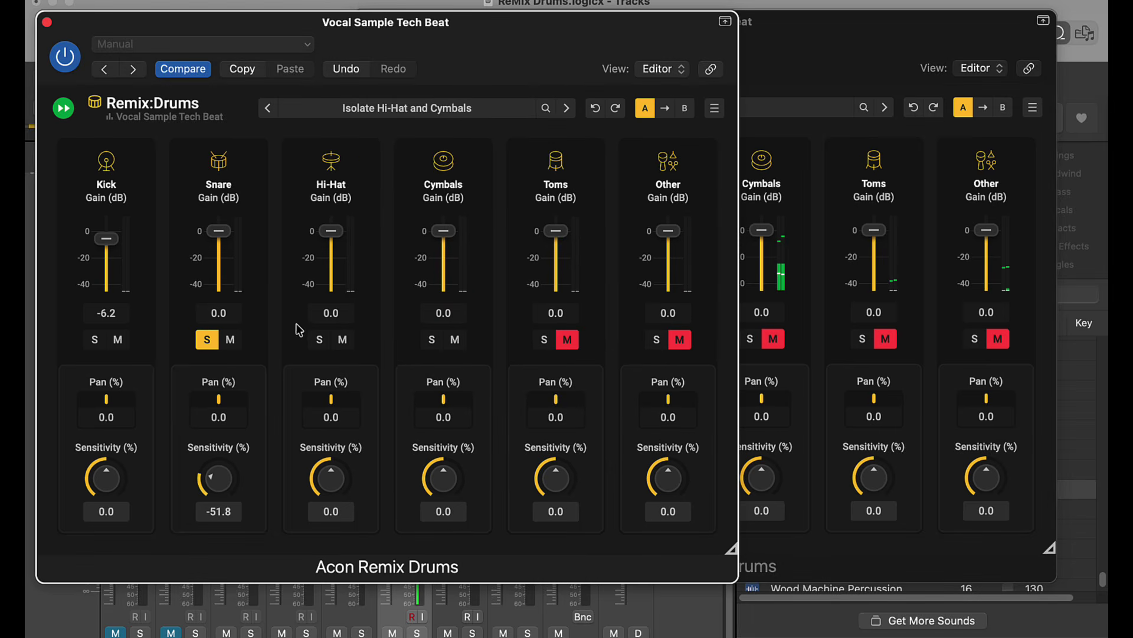
# Close both Remix:Drums plug-in windows and reopen the one on the Vocal Sample Tech Beat track.
pyautogui.click(47, 23)
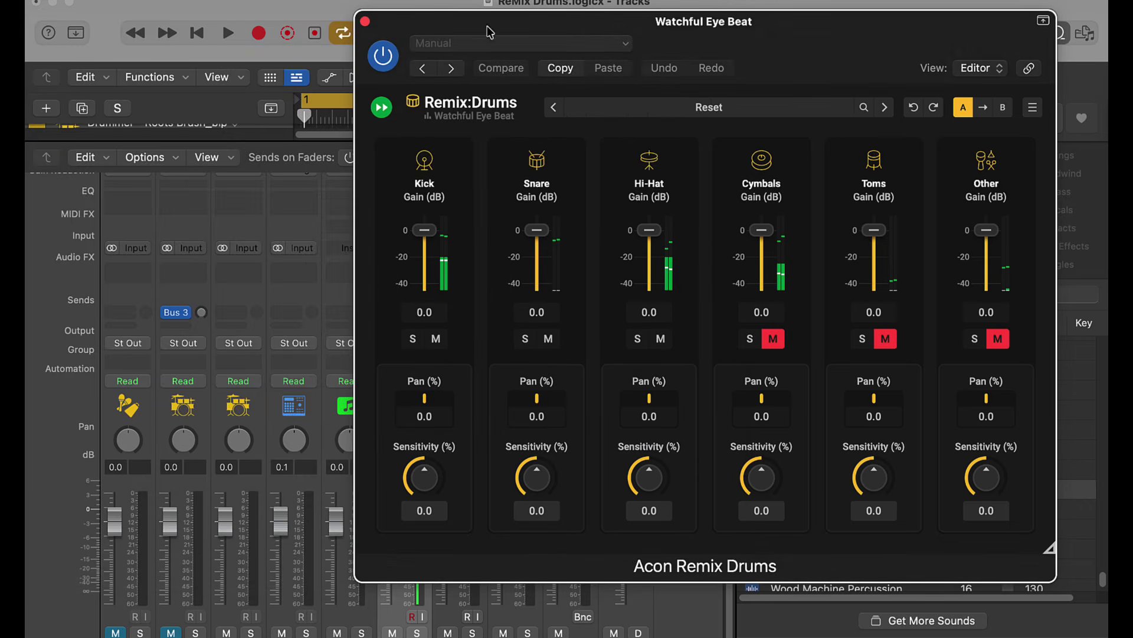
pyautogui.click(366, 22)
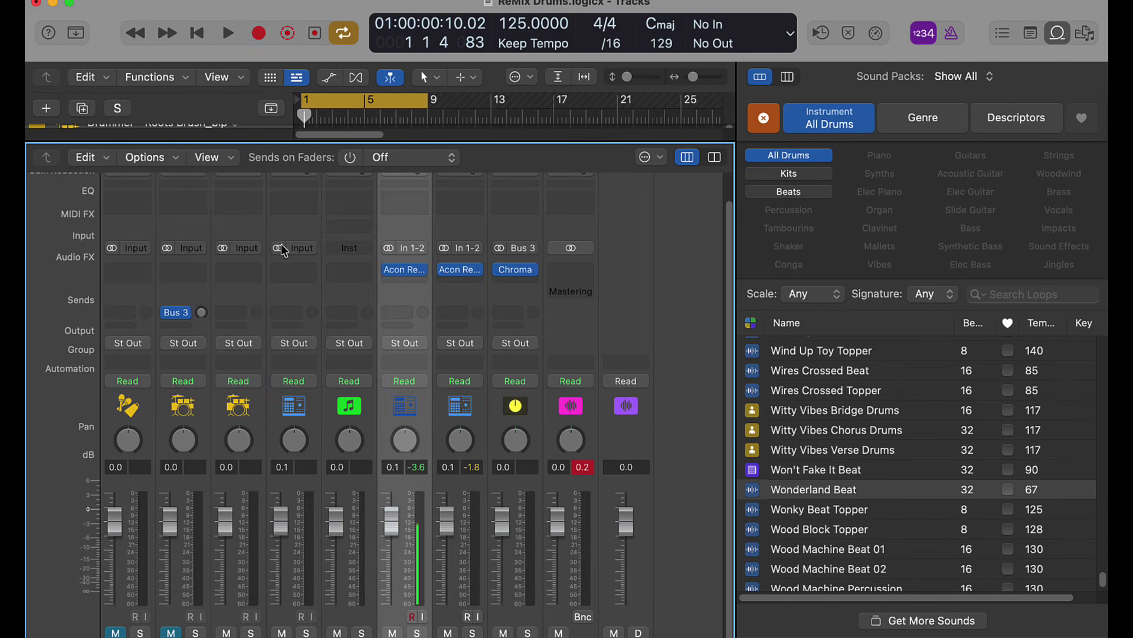
pyautogui.click(406, 269)
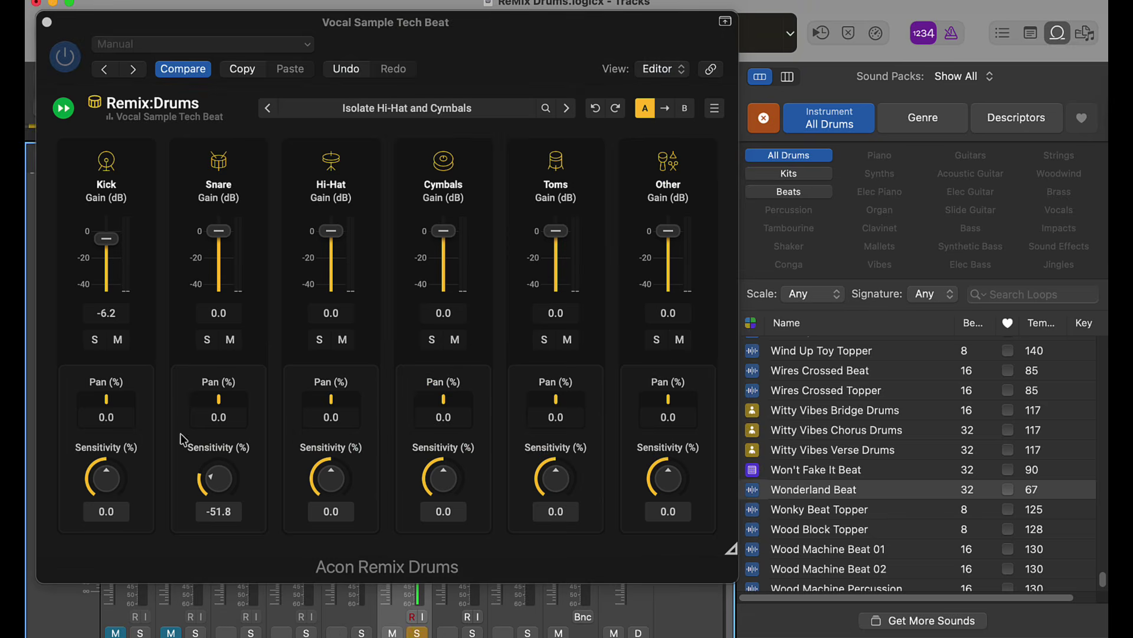
# Audition the Vocal Sample Tech Beat's kick in solo, lower its sensitivity to -69.9%, and release the kick's solo.
pyautogui.click(93, 340)
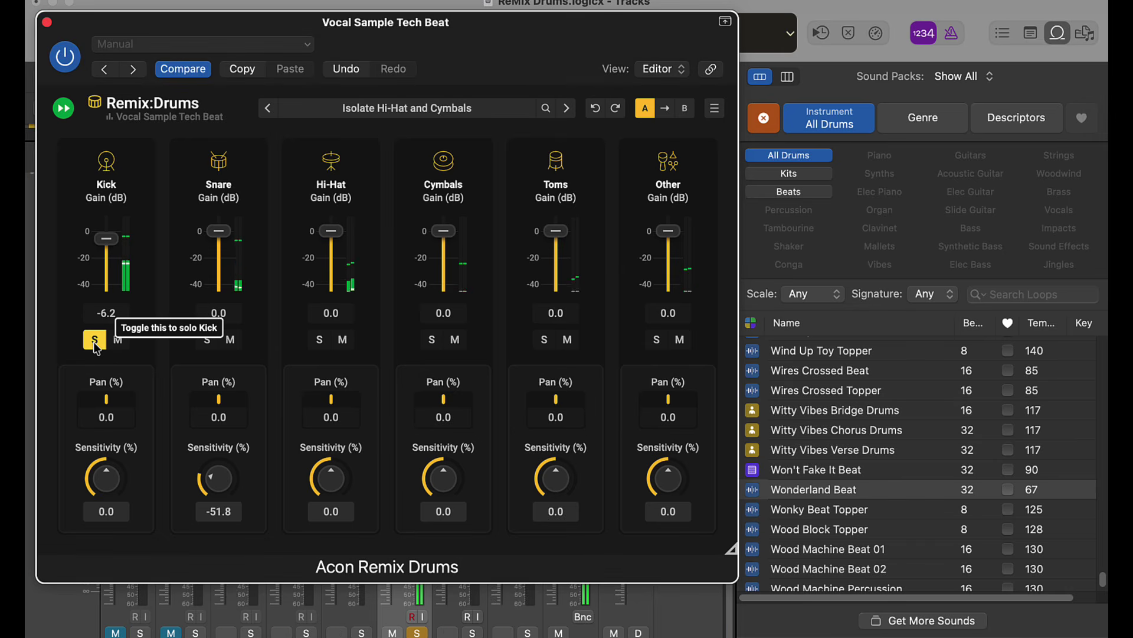
pyautogui.scroll(-10, 108, 457)
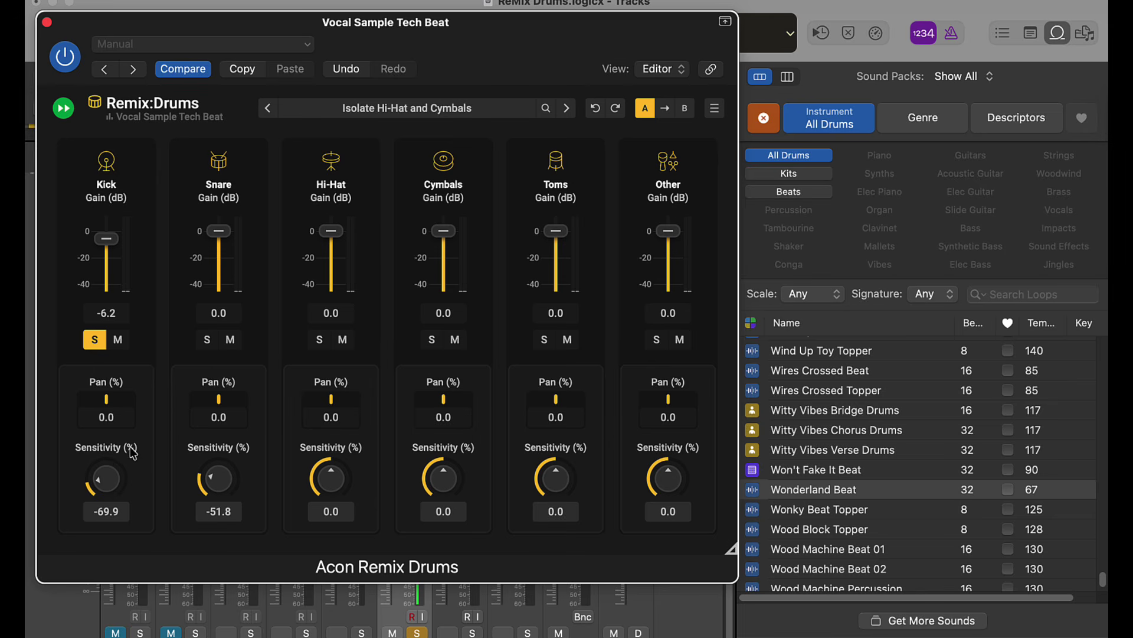
pyautogui.click(95, 340)
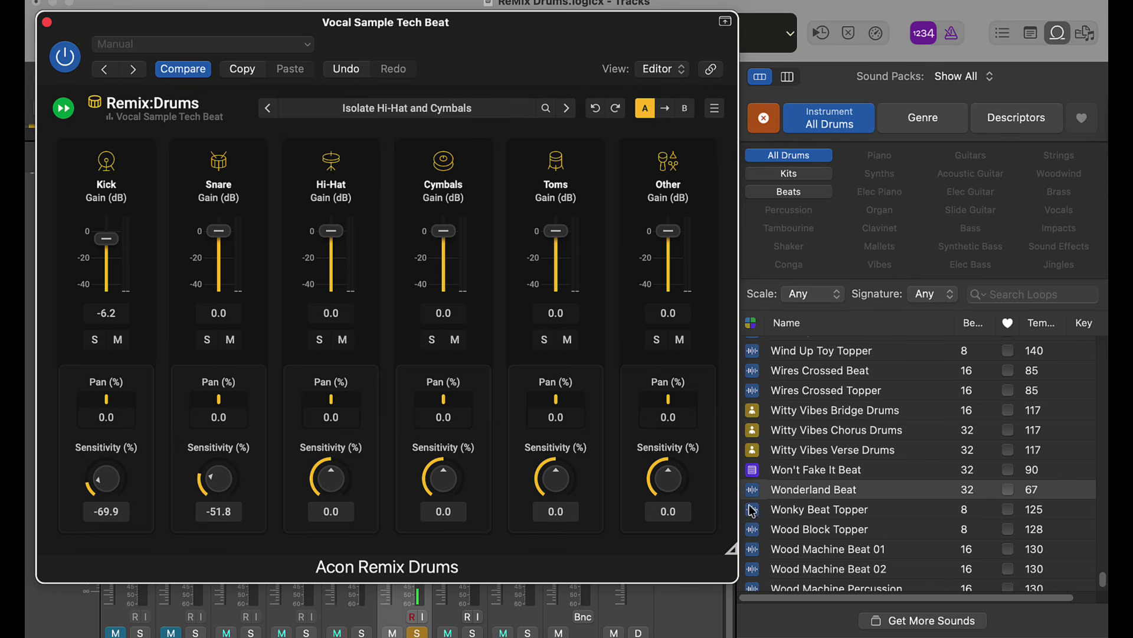